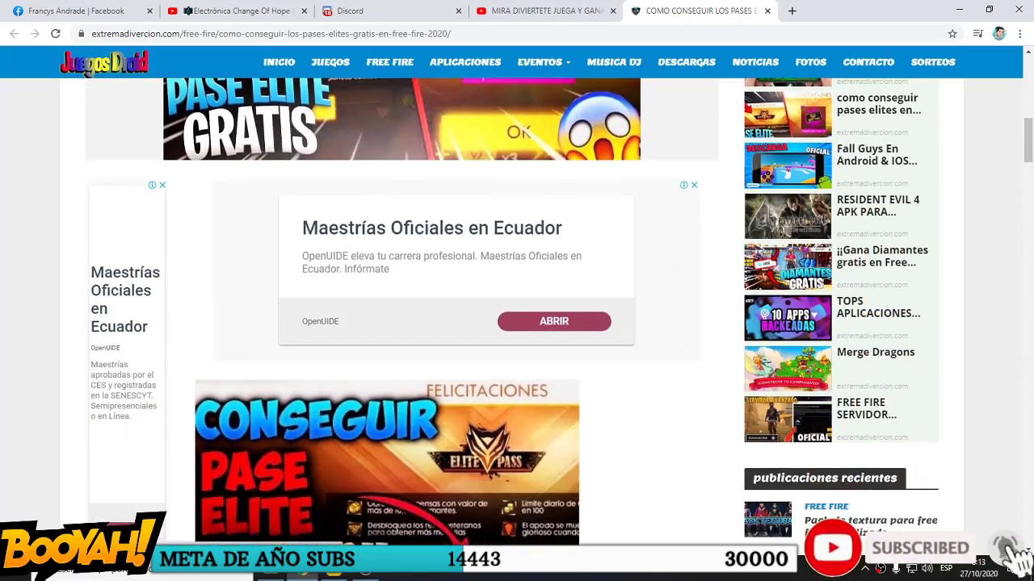
# Look through the article on getting Free Fire elite passes for free, including its methods and download links.
pyautogui.scroll(-3, 516, 323)
pyautogui.scroll(-3, 517, 323)
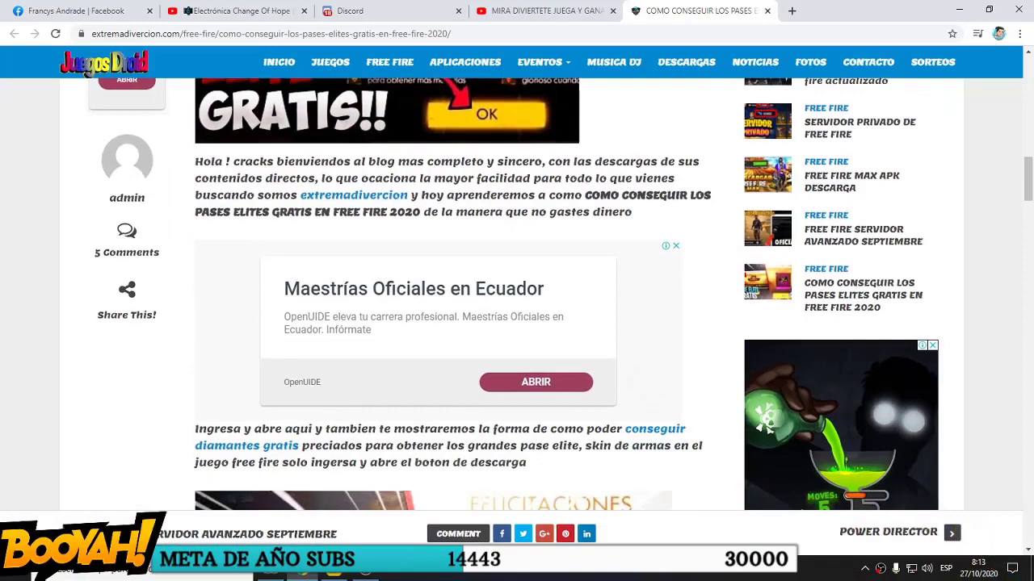
pyautogui.scroll(-5, 516, 323)
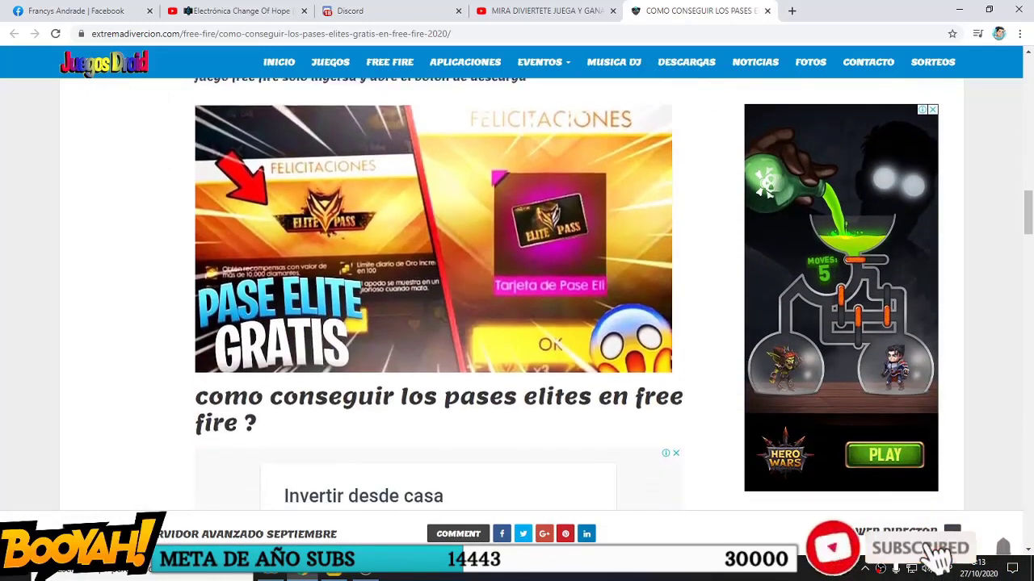
pyautogui.scroll(-9, 436, 323)
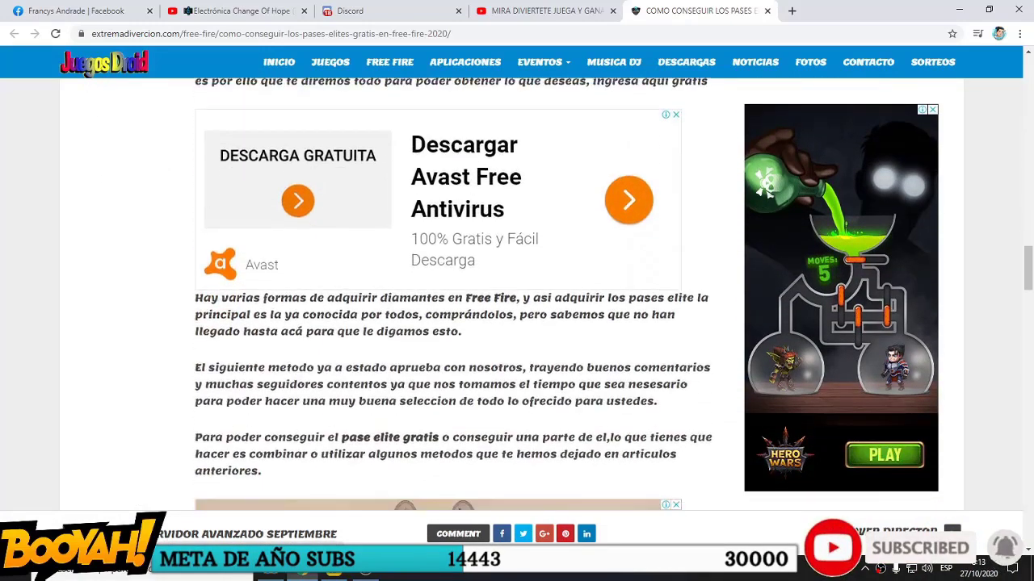
pyautogui.scroll(-2, 436, 323)
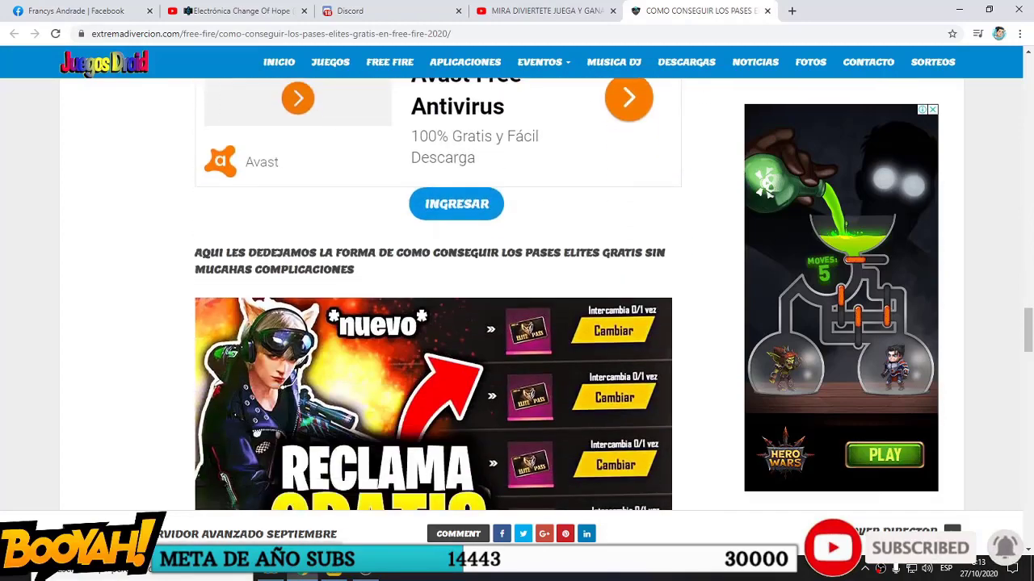
pyautogui.scroll(-7, 436, 323)
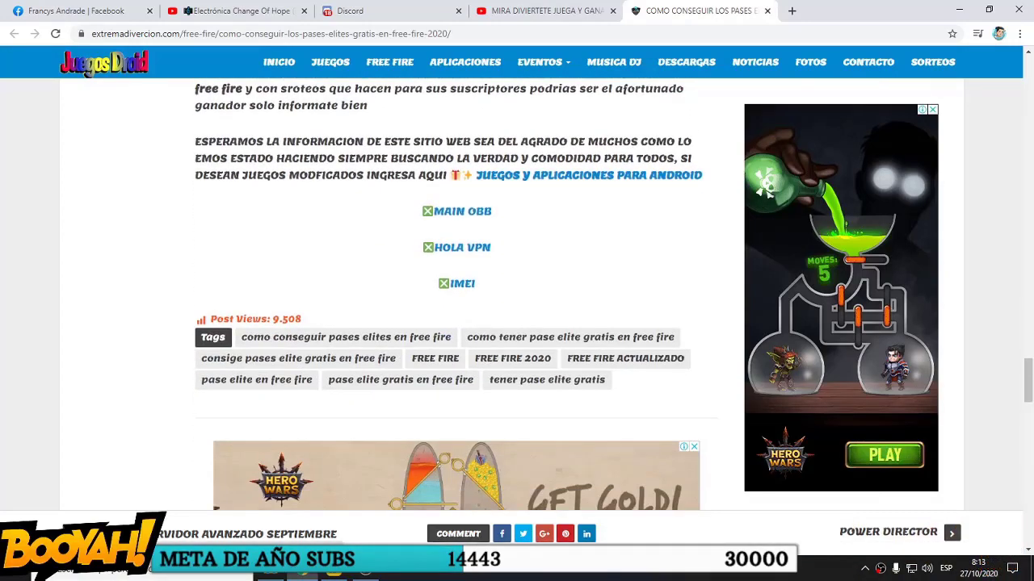
pyautogui.scroll(5, 436, 323)
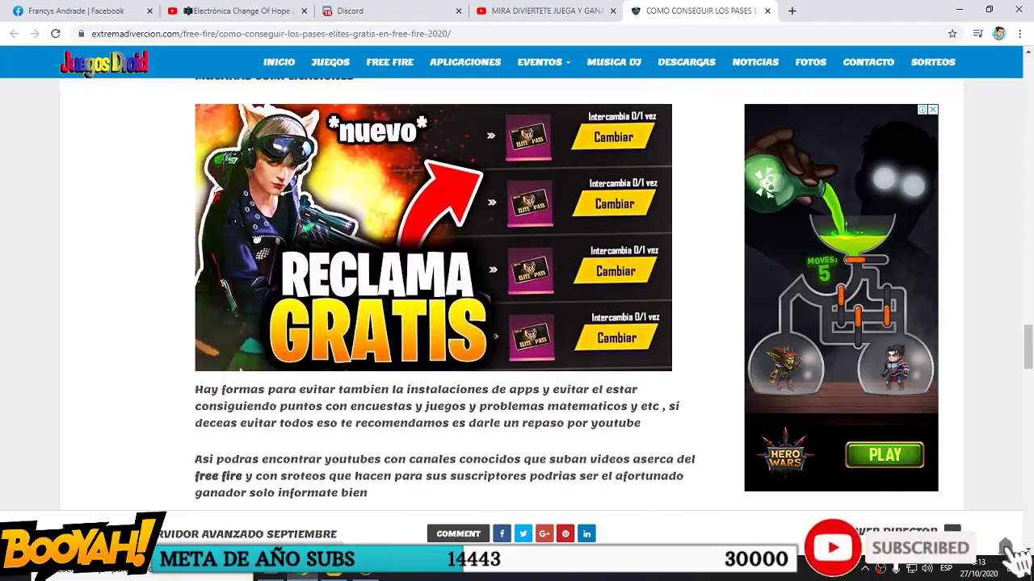
pyautogui.scroll(1, 436, 323)
pyautogui.scroll(12, 436, 323)
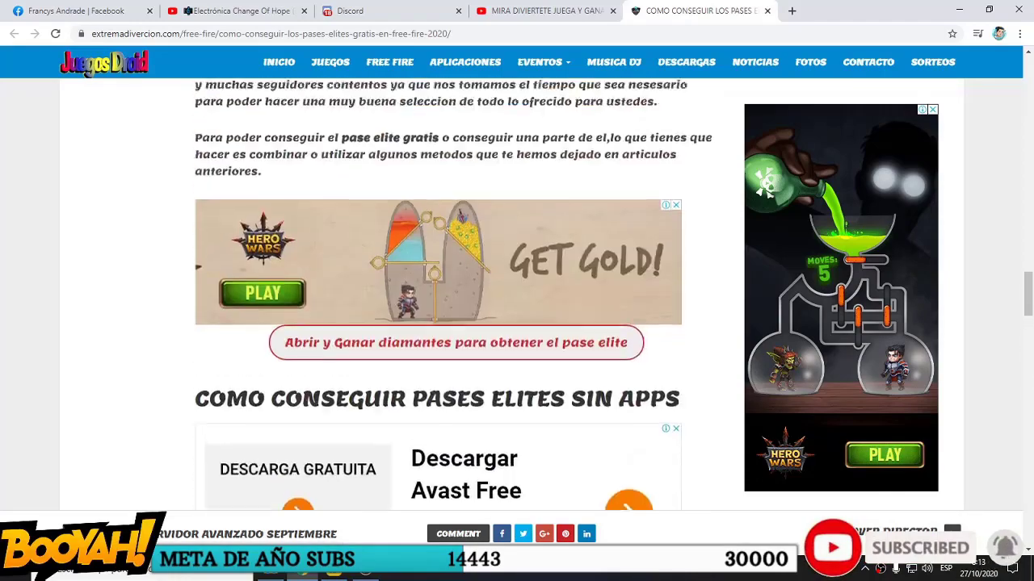
pyautogui.scroll(6, 436, 323)
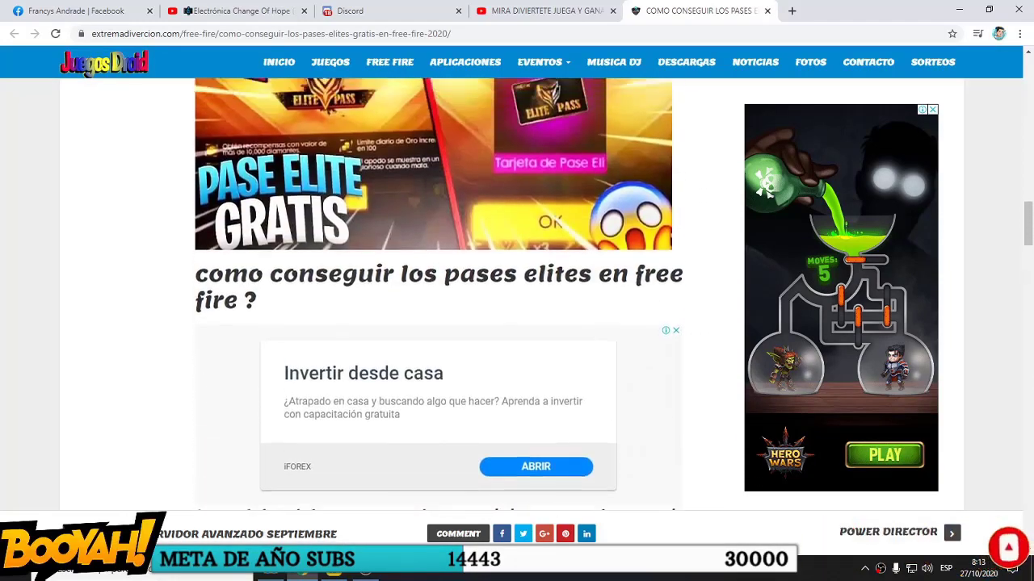
pyautogui.scroll(3, 436, 323)
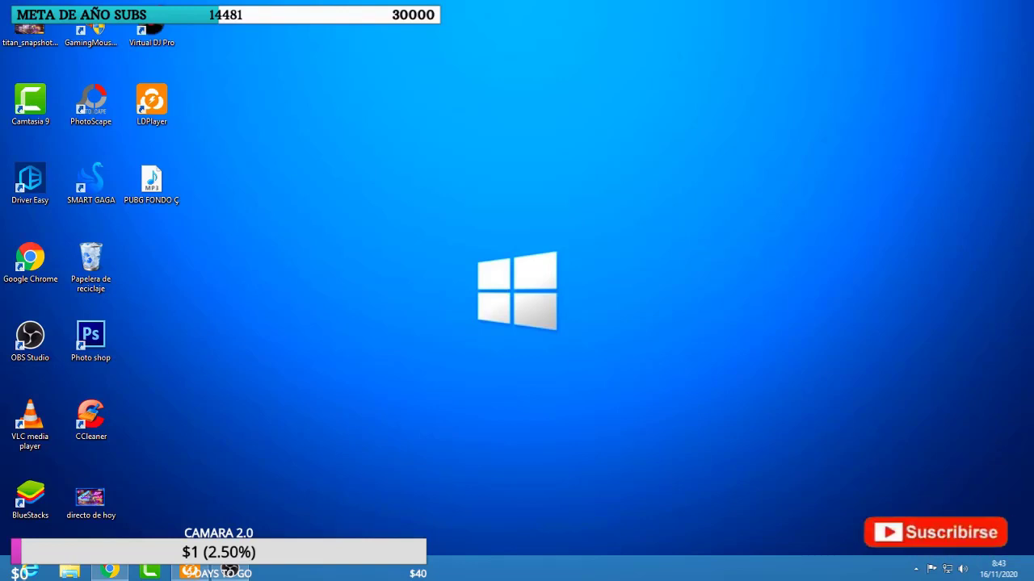
# Launch the MSI App Player installer from the Descargas folder and install the emulator with the software licence accepted.
pyautogui.click(69, 572)
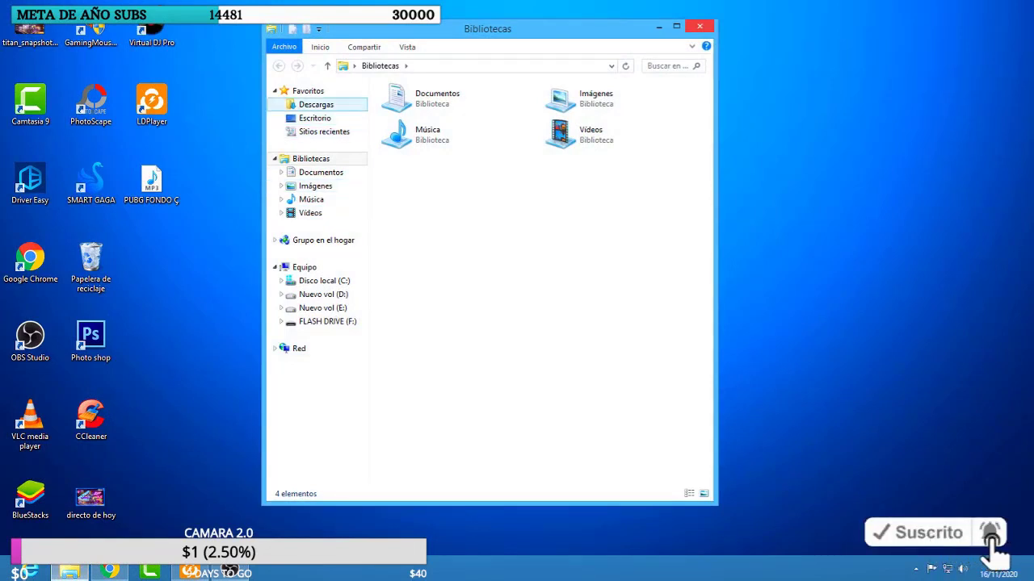
pyautogui.click(316, 105)
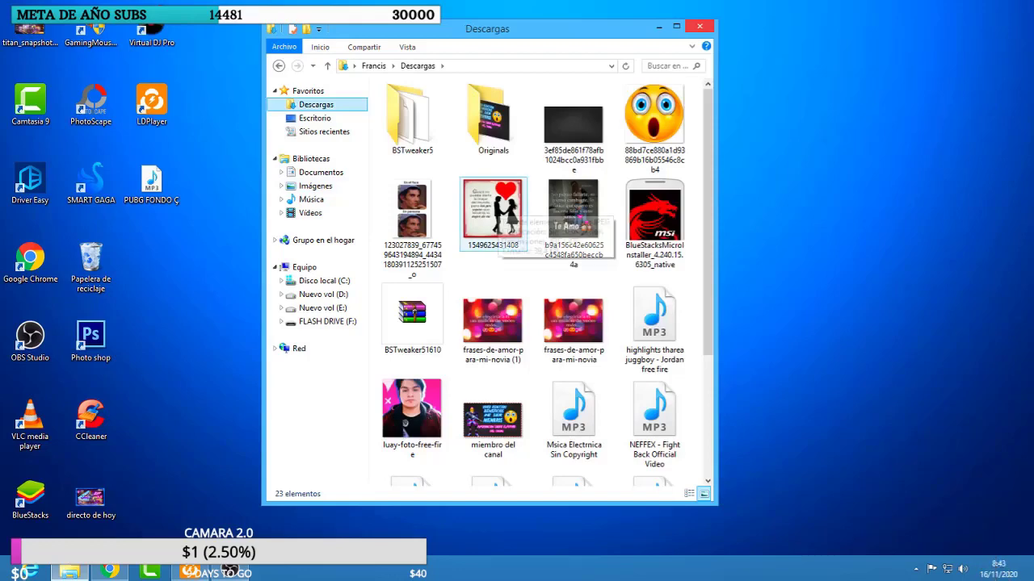
pyautogui.moveTo(570, 230); pyautogui.dragTo(517, 226)
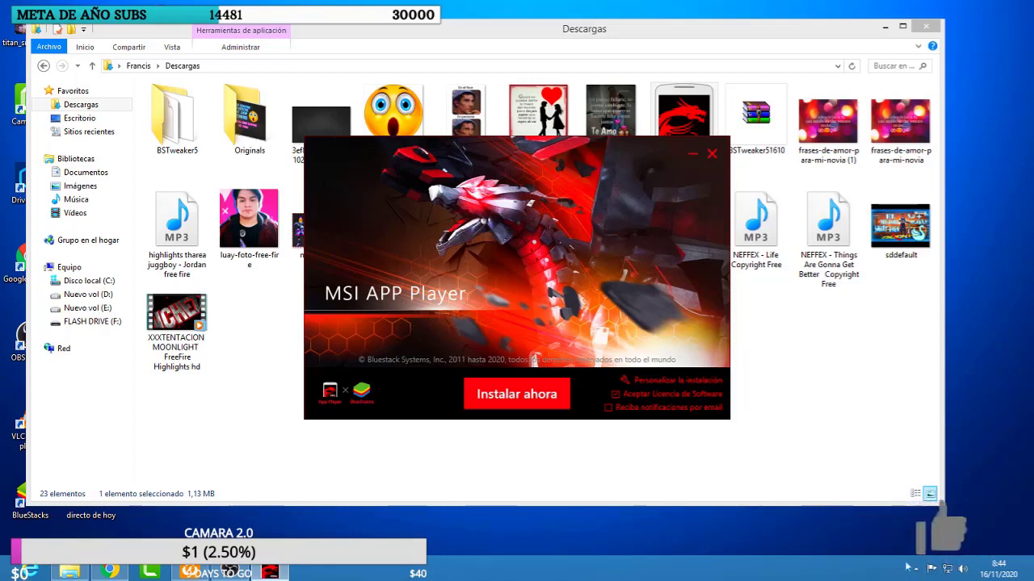
pyautogui.click(517, 394)
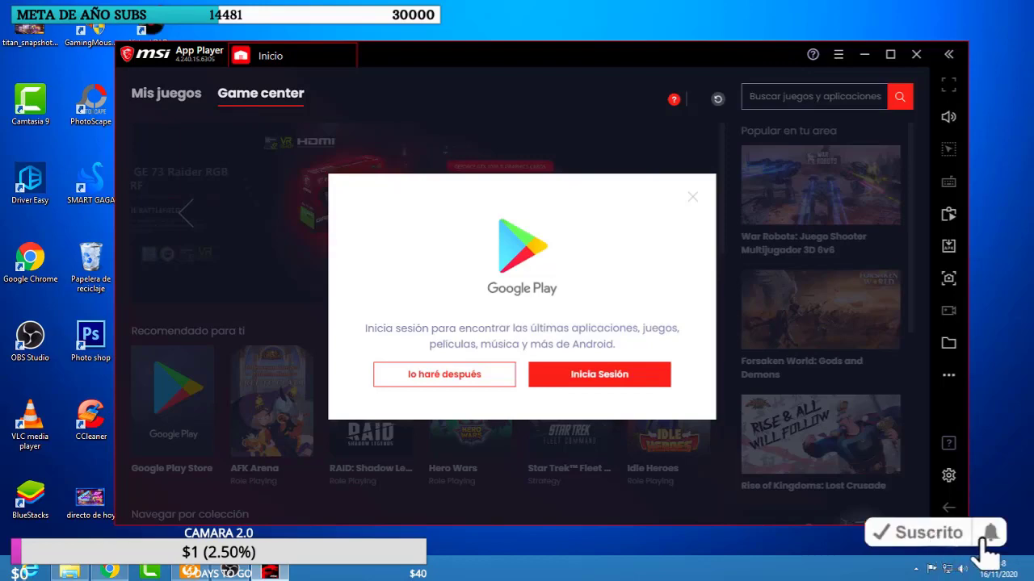
# Dismiss the Google Play sign-in prompt and the introductory tips, and show the Mis juegos page.
pyautogui.click(692, 197)
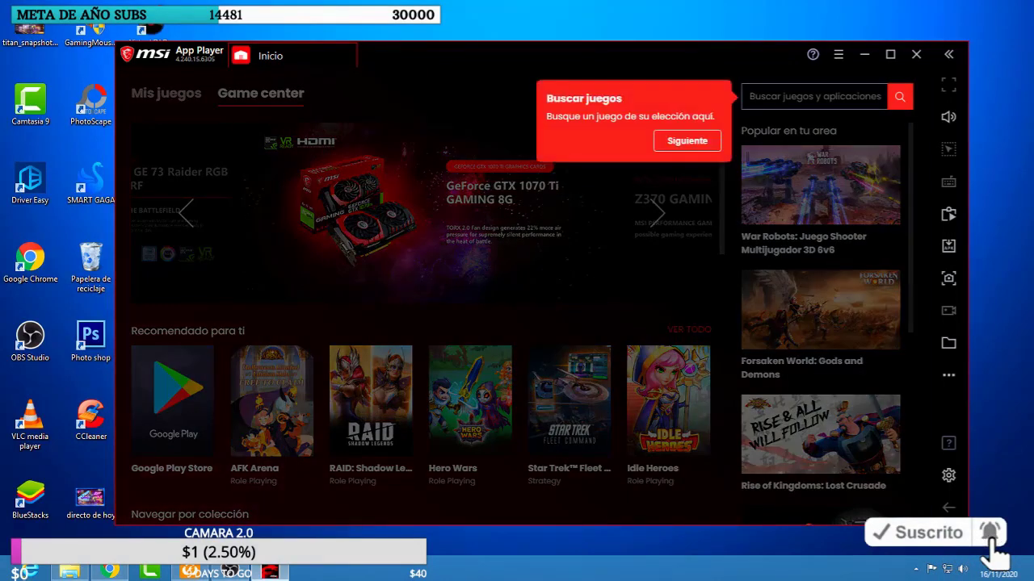
pyautogui.click(686, 141)
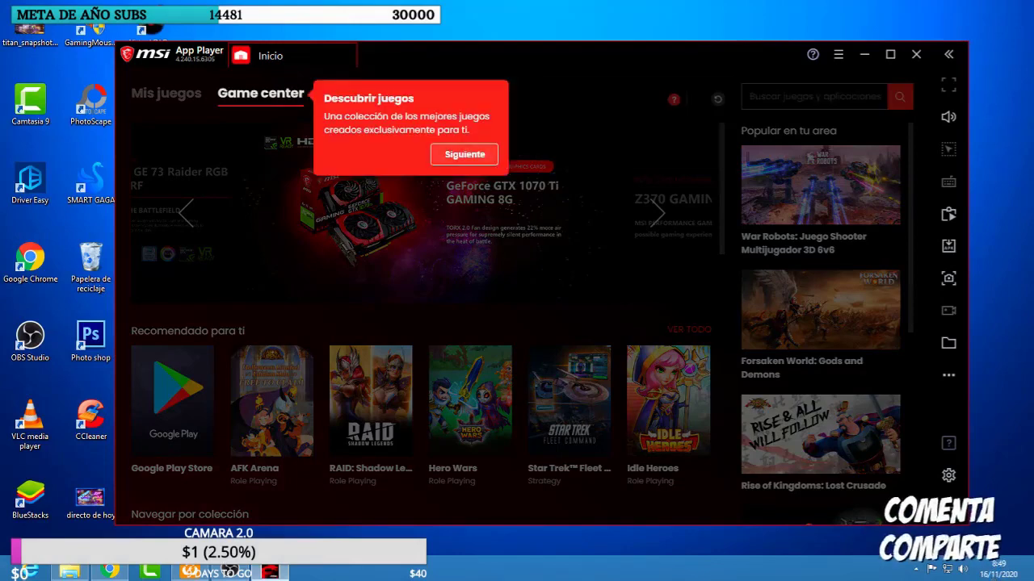
pyautogui.click(463, 154)
pyautogui.click(371, 154)
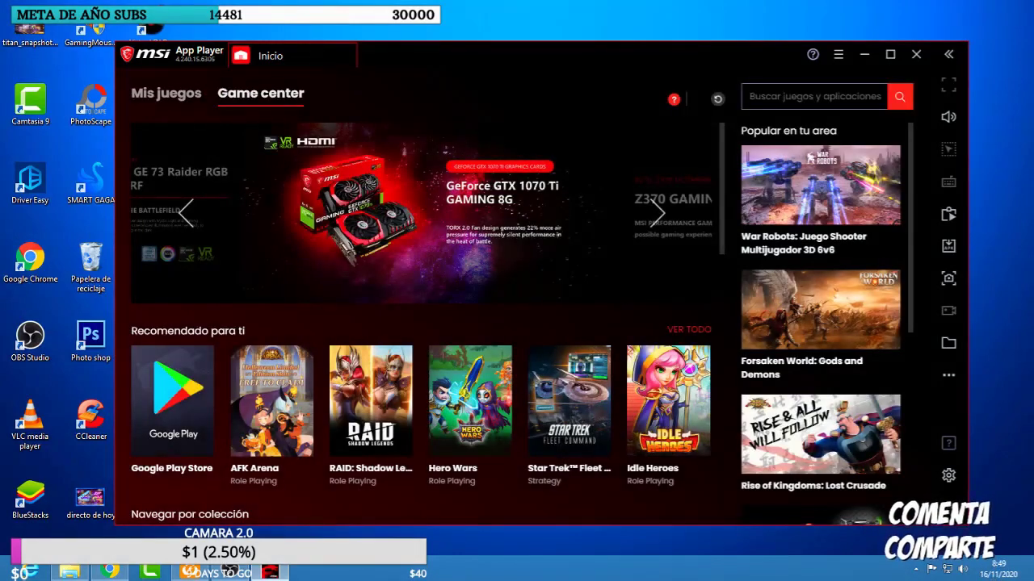
pyautogui.click(167, 94)
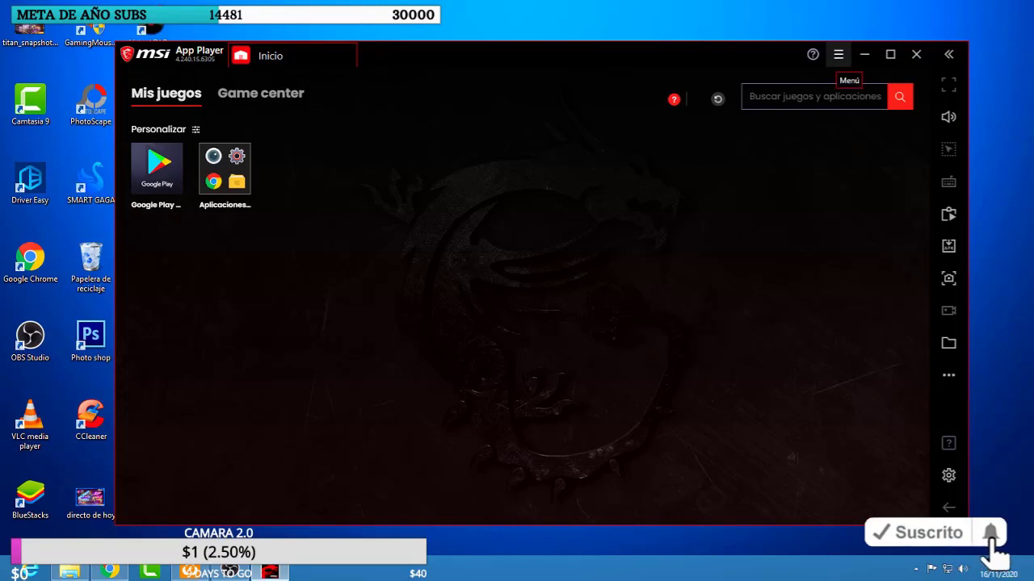
# Set the custom RAM allocation to 2008 MB in the emulator's Engine settings.
pyautogui.moveTo(646, 55); pyautogui.dragTo(545, 46)
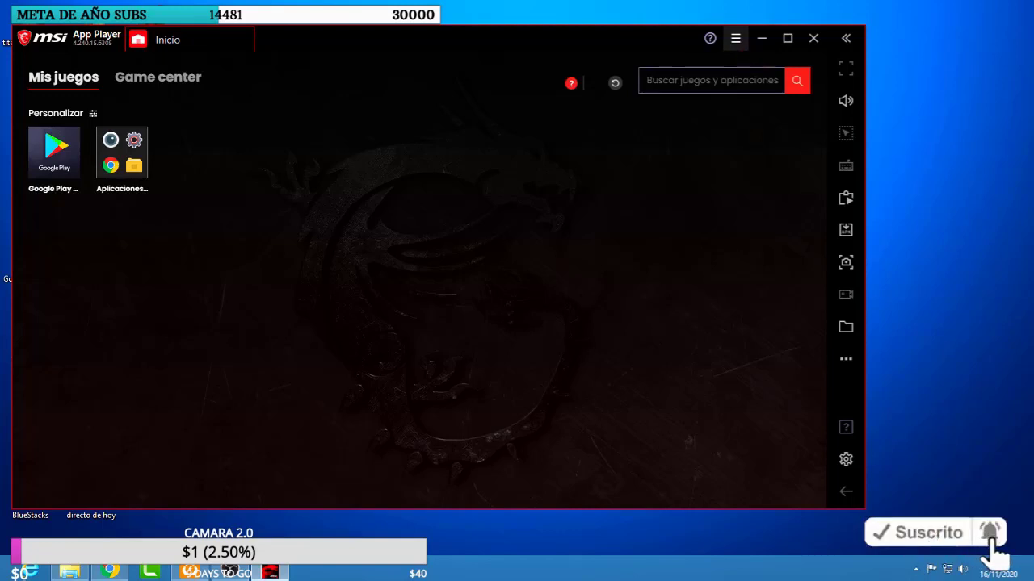
pyautogui.click(735, 38)
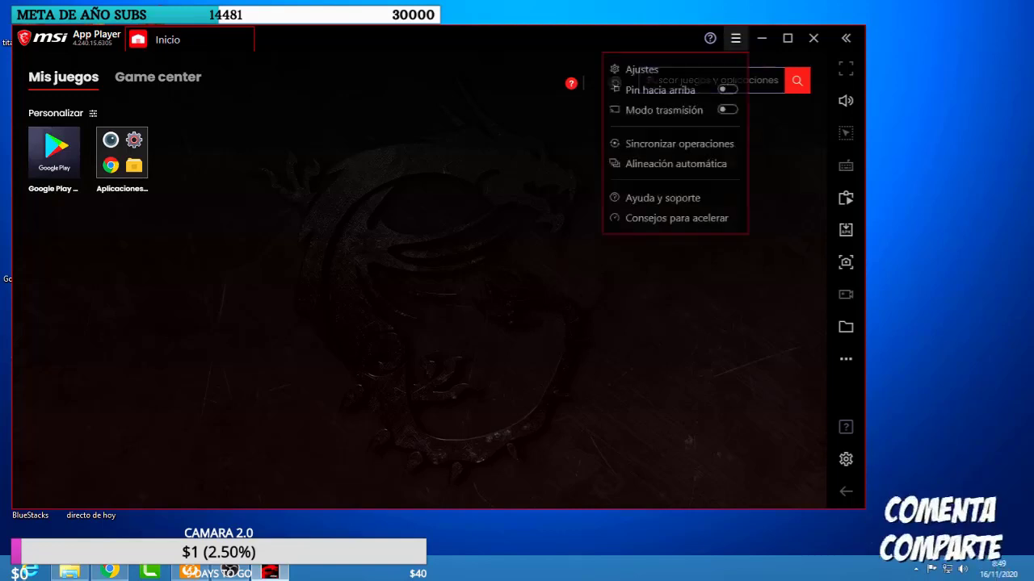
pyautogui.click(641, 70)
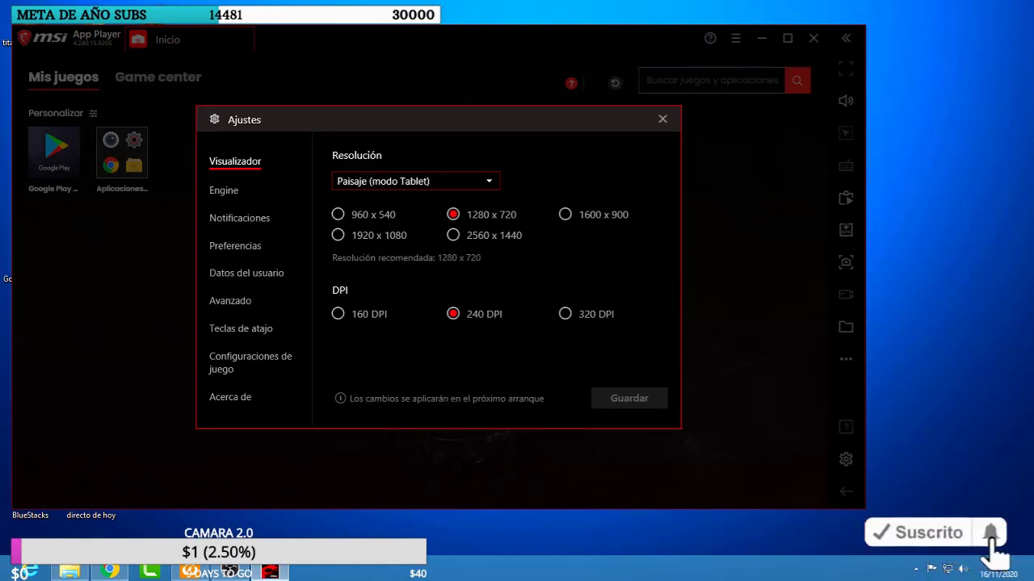
pyautogui.click(224, 191)
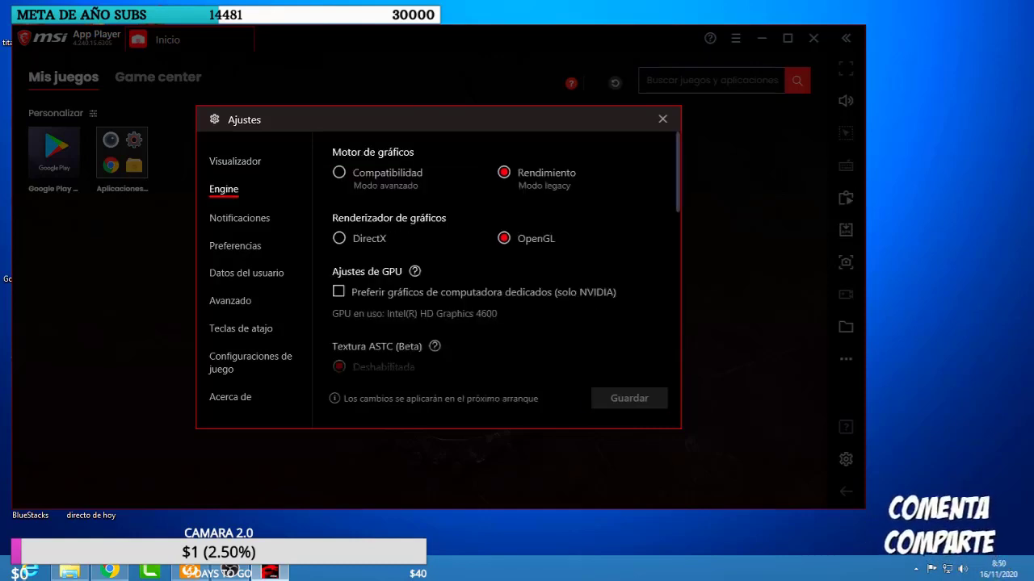
pyautogui.scroll(-5, 501, 258)
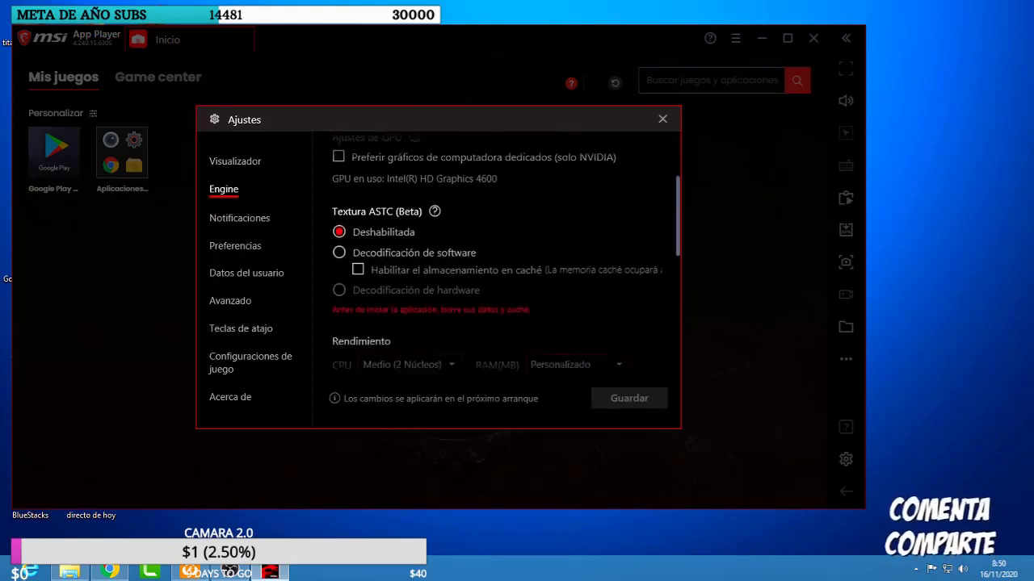
pyautogui.scroll(-3, 504, 258)
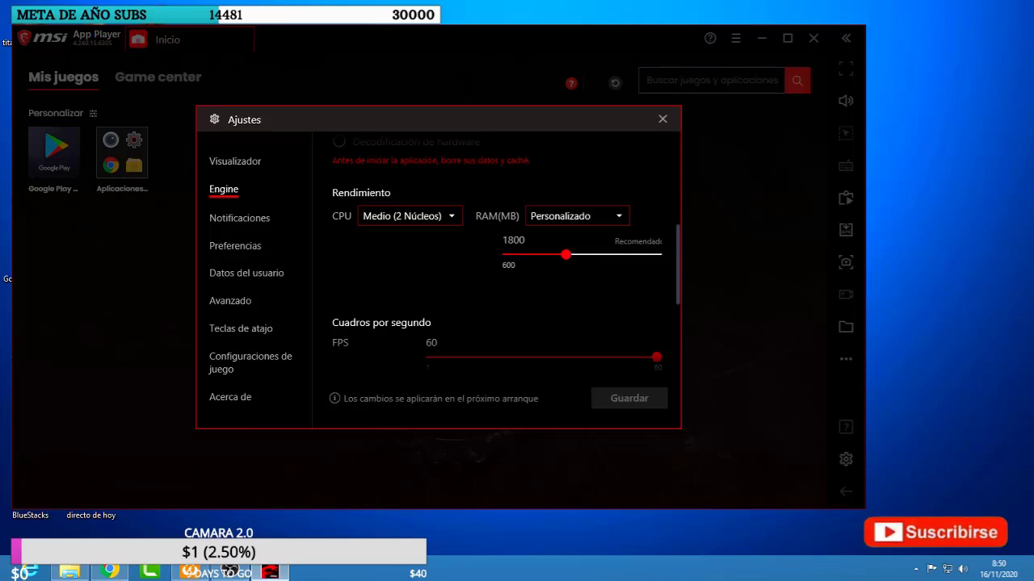
pyautogui.moveTo(566, 254); pyautogui.dragTo(569, 254)
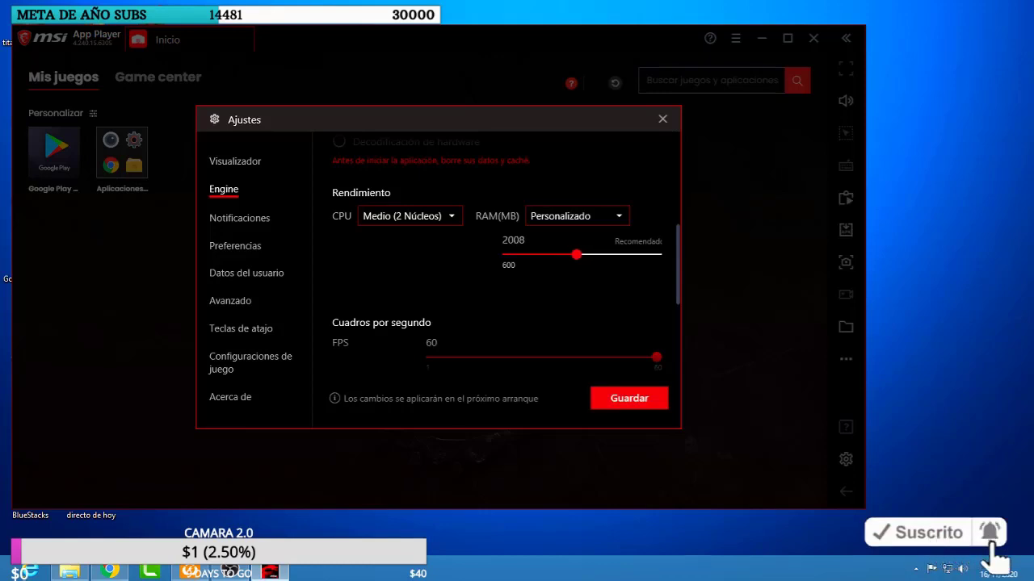
# Review the frame rate and ABI options in the Engine settings and save the changes.
pyautogui.scroll(-1, 496, 275)
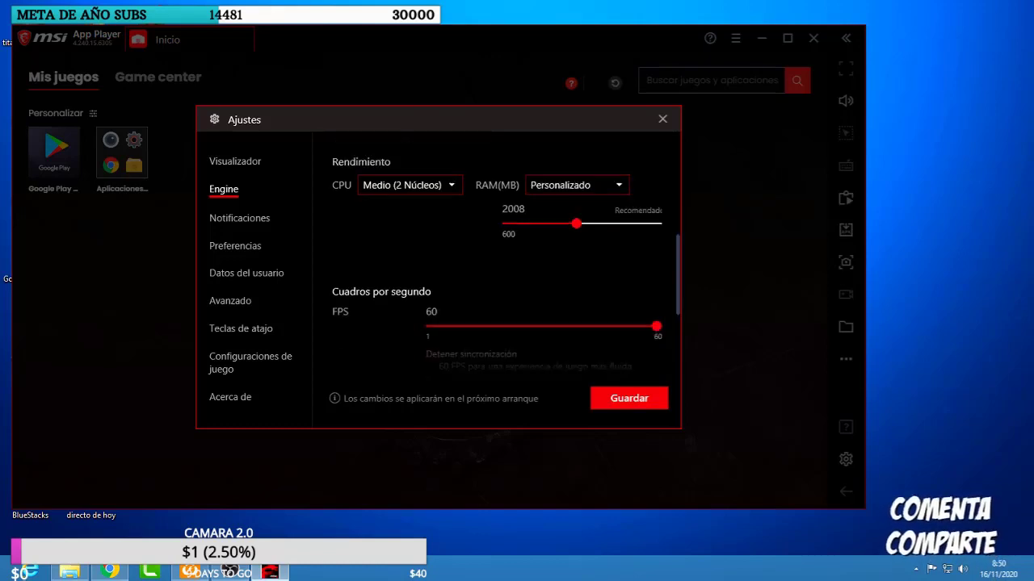
pyautogui.scroll(-3, 497, 275)
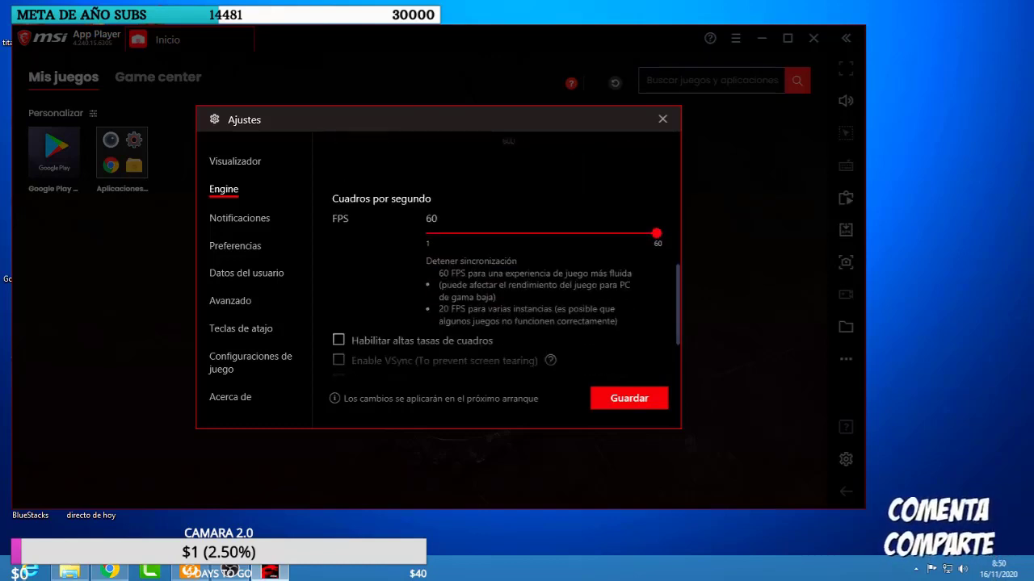
pyautogui.scroll(-1, 497, 274)
pyautogui.scroll(-2, 496, 274)
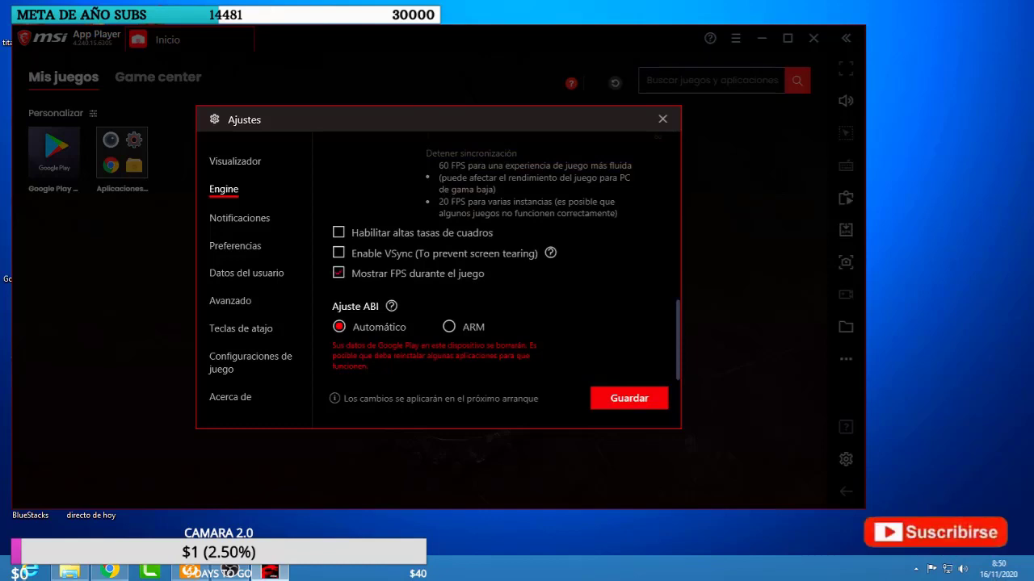
pyautogui.click(662, 119)
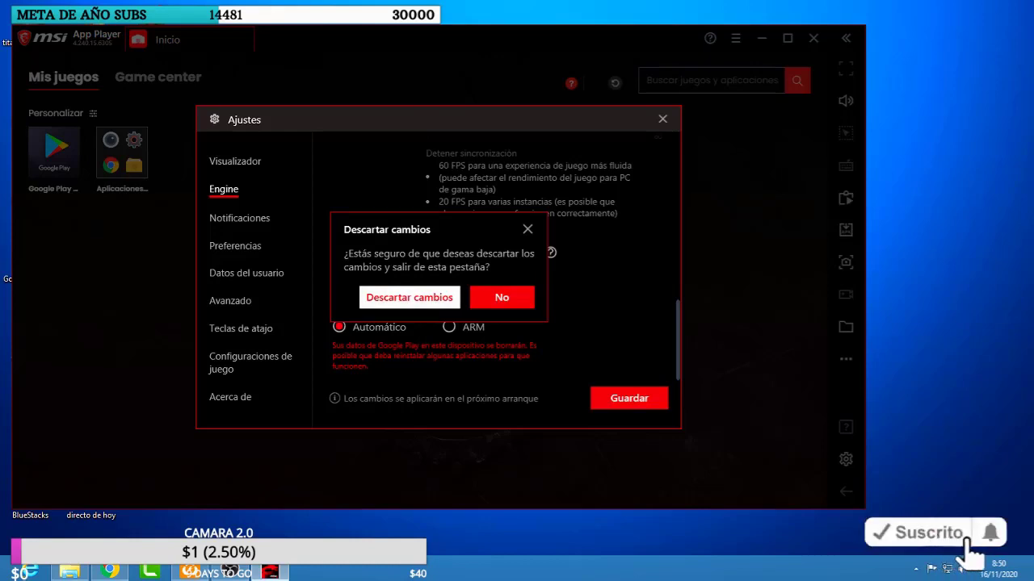
pyautogui.click(527, 230)
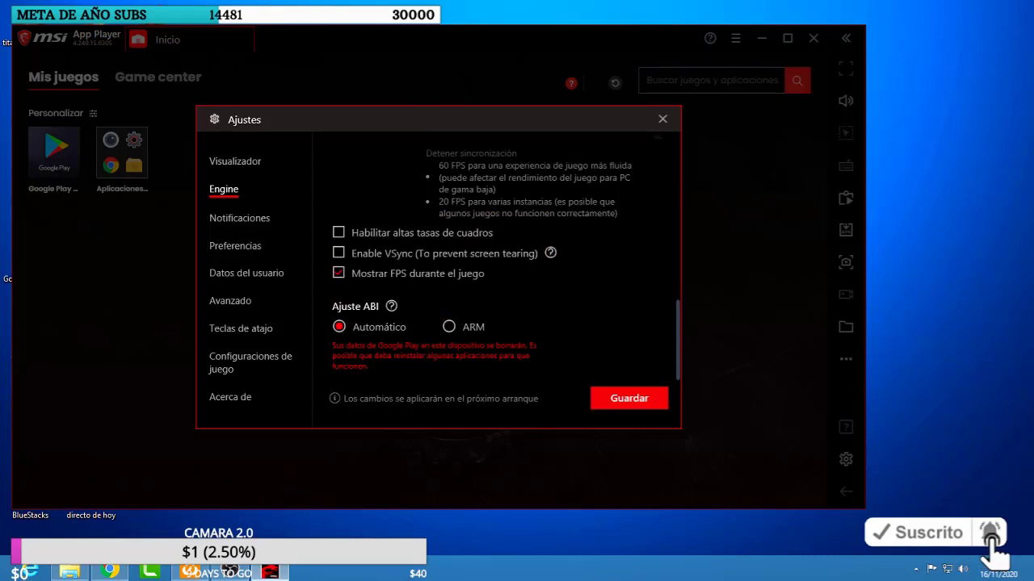
pyautogui.click(629, 399)
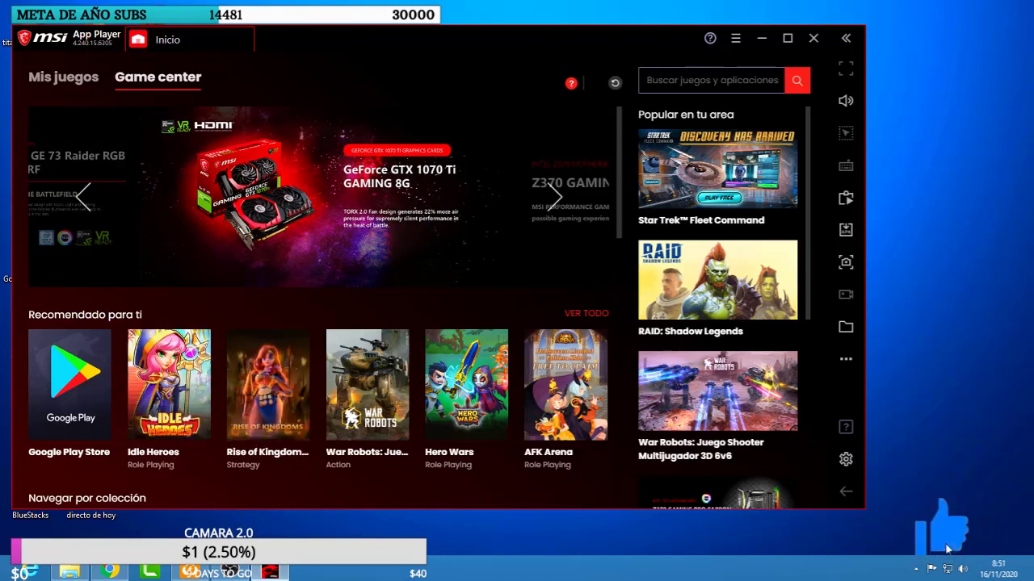
# Show the Mis juegos page and review the graphics, frame rate and ABI options in the Engine settings.
pyautogui.click(63, 77)
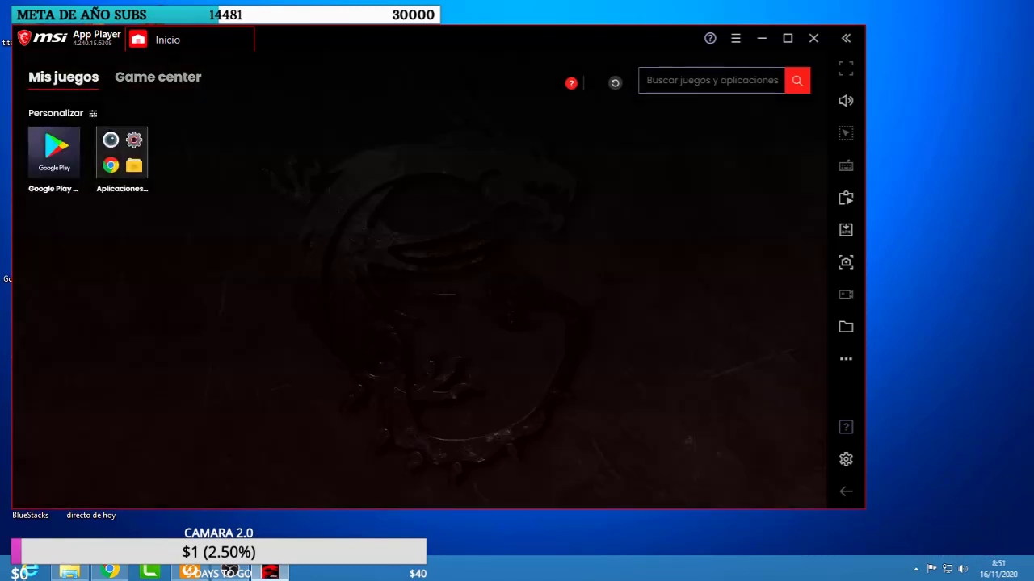
pyautogui.click(734, 38)
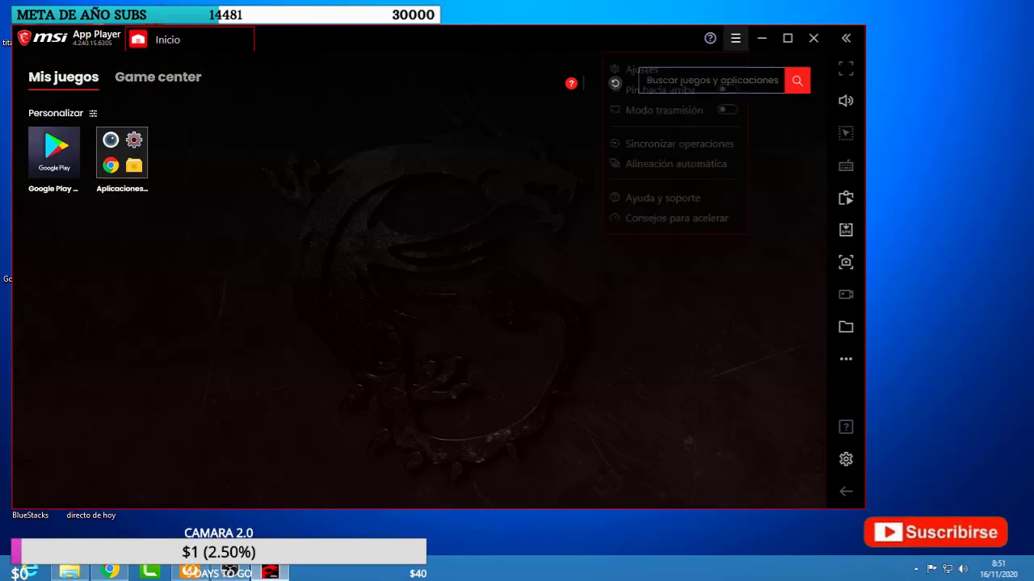
pyautogui.click(634, 70)
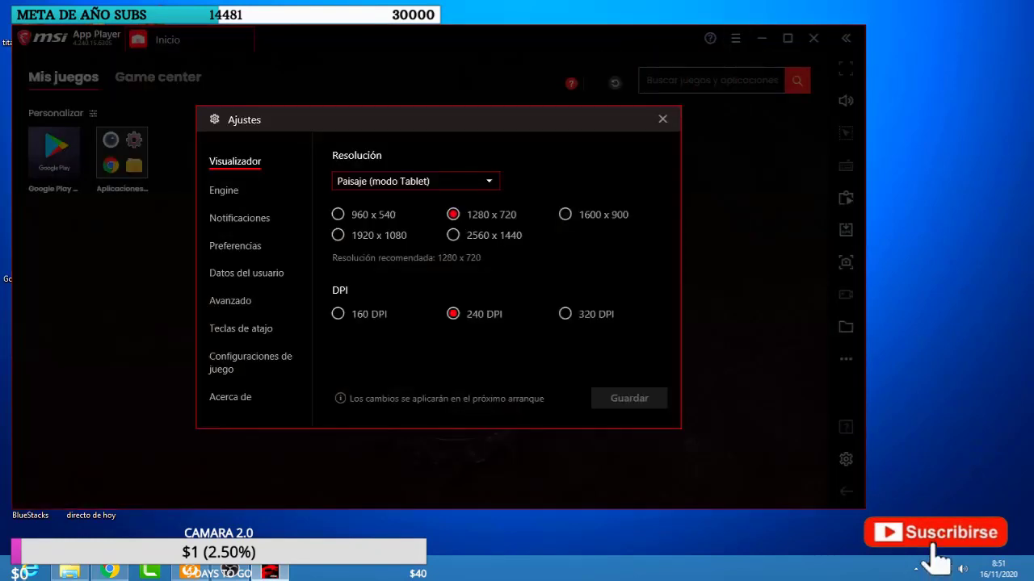
pyautogui.click(224, 191)
pyautogui.scroll(-2, 496, 267)
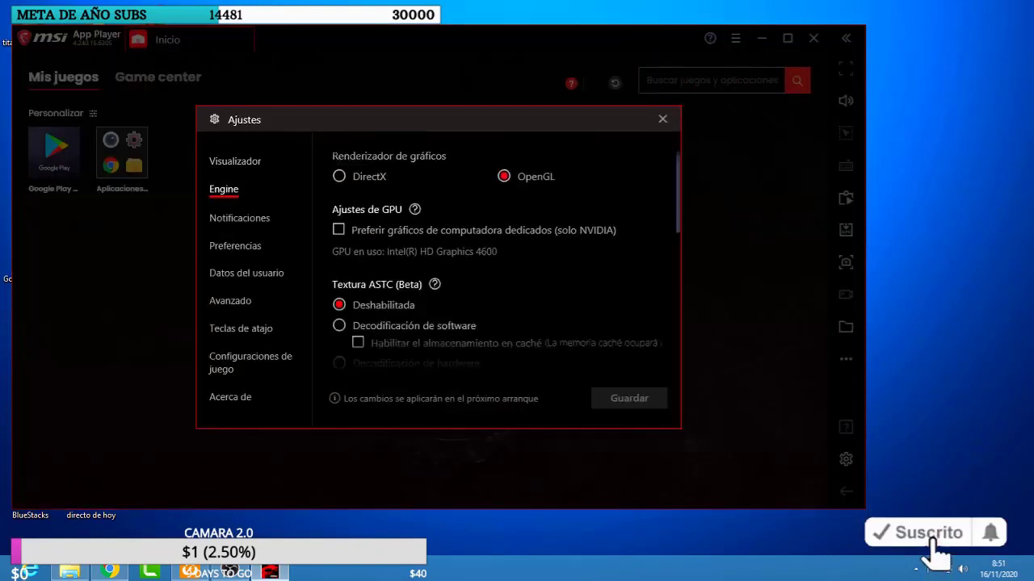
pyautogui.scroll(-8, 496, 266)
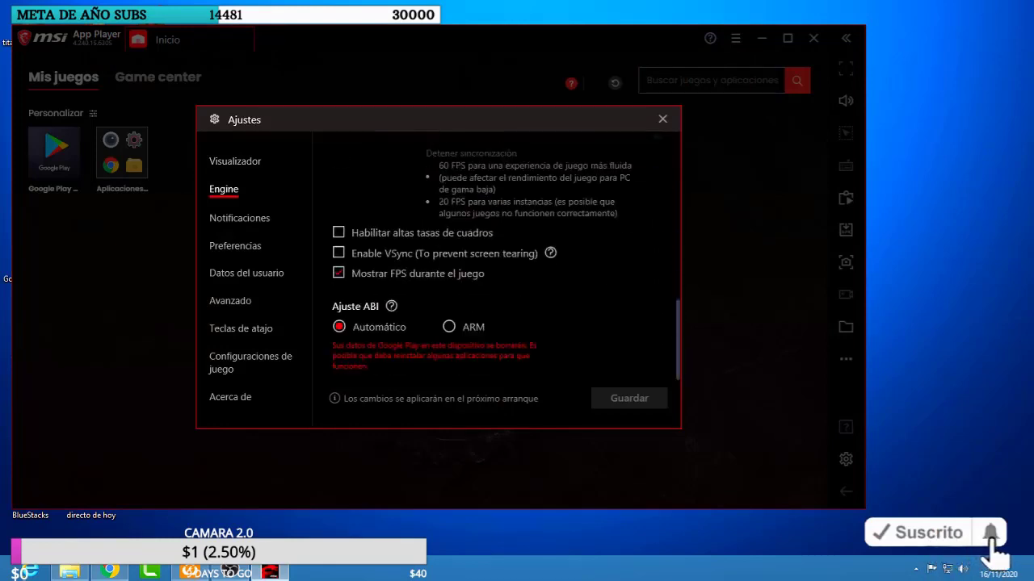
# Turn off the notification sounds and the ribbon, pop-up, gamepad and application notifications in the Notificaciones settings.
pyautogui.click(239, 218)
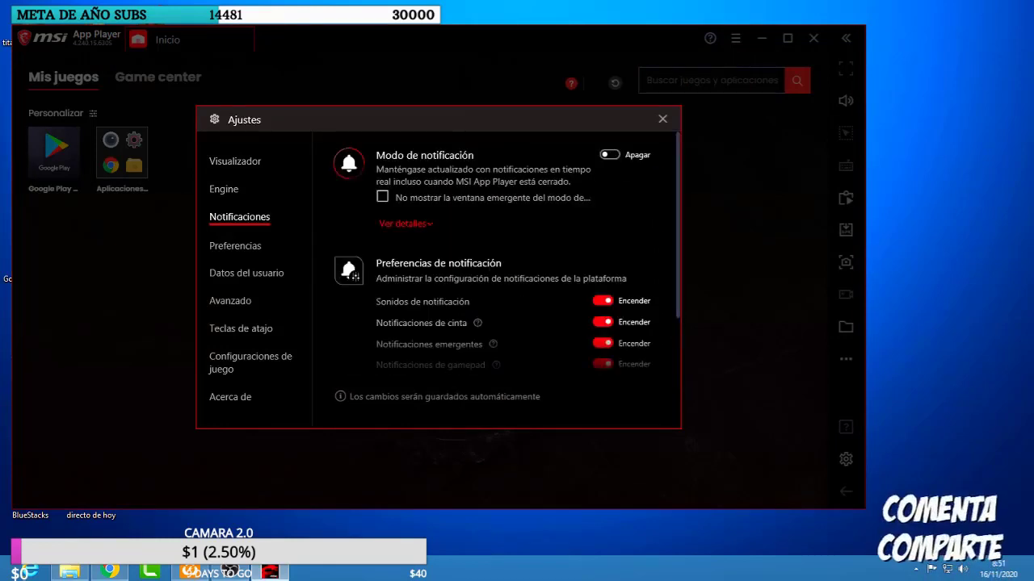
pyautogui.click(603, 302)
pyautogui.click(603, 323)
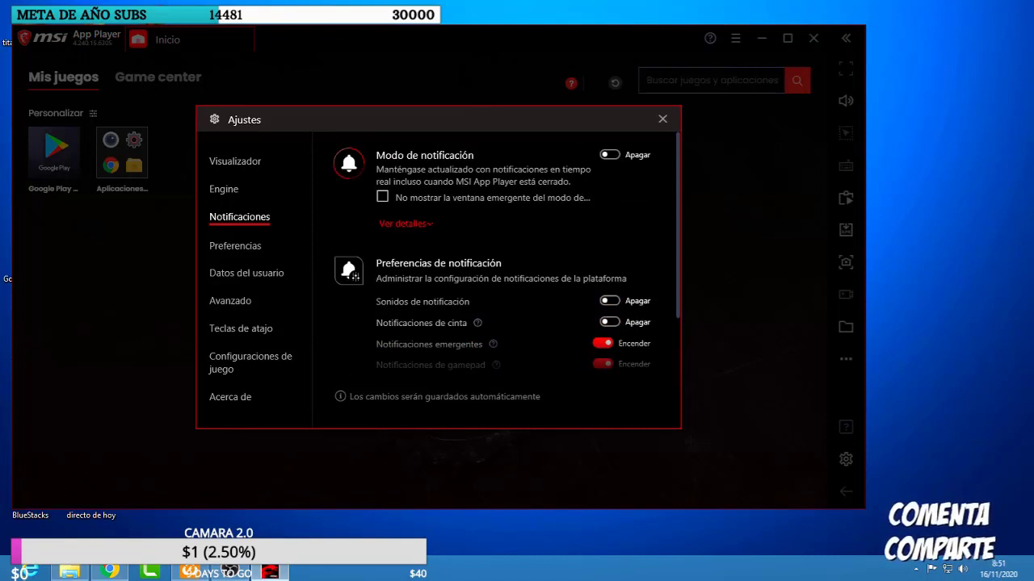
pyautogui.click(604, 364)
pyautogui.click(607, 343)
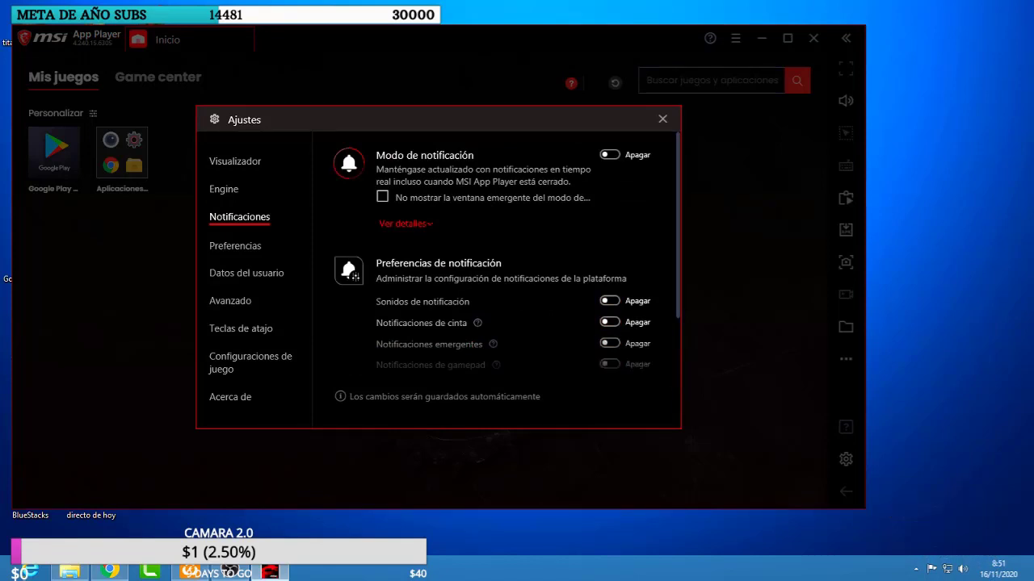
pyautogui.scroll(-2, 497, 274)
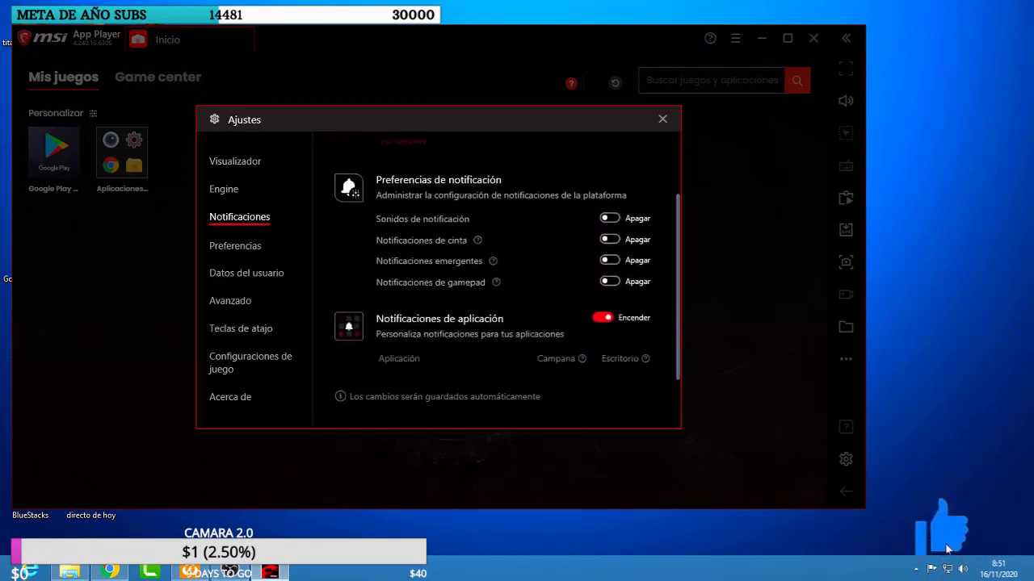
pyautogui.click(604, 317)
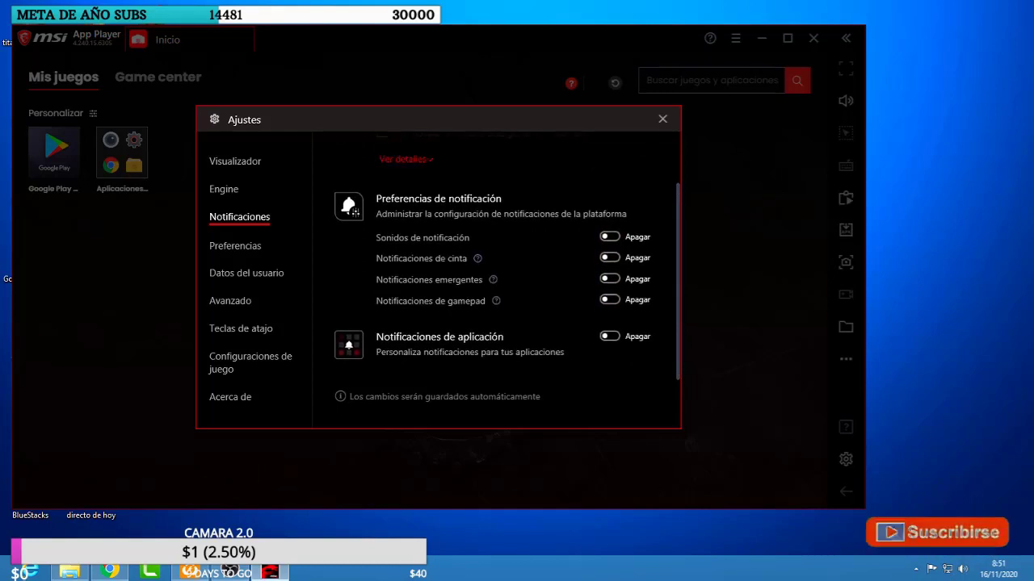
# Disable GamePad detection and the warning before deleting a control scheme in the Preferencias settings.
pyautogui.click(235, 245)
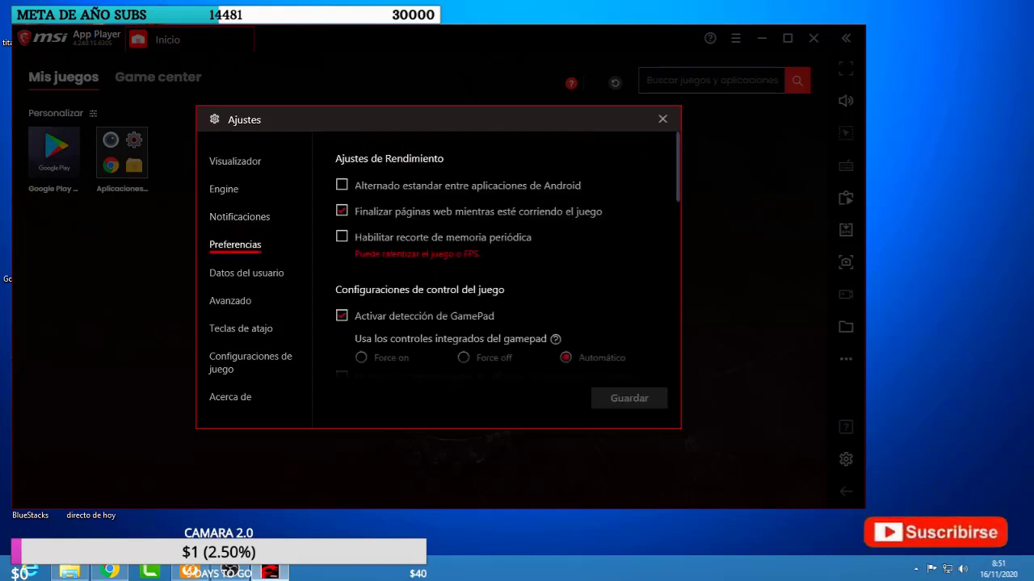
pyautogui.click(342, 316)
pyautogui.scroll(-3, 484, 274)
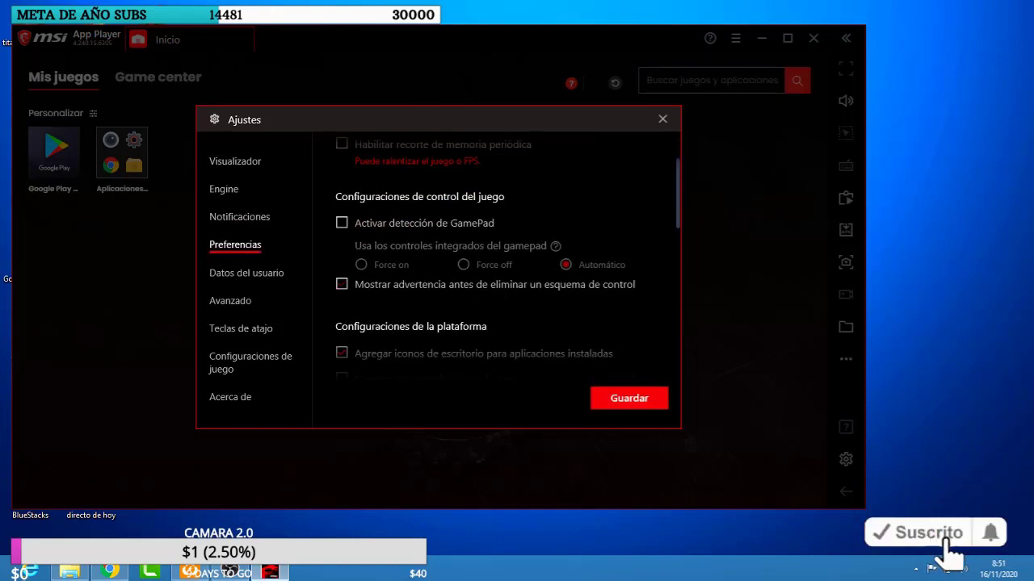
pyautogui.scroll(-2, 497, 255)
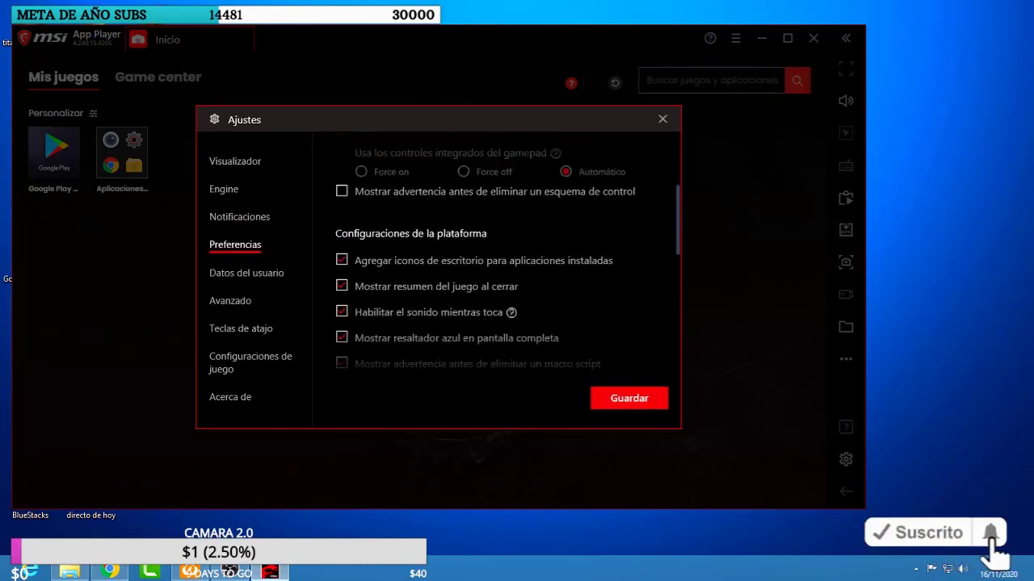
# Disable the closing game summary, tap sound, blue full-screen highlight, macro deletion warning and Discord connection, and save the preferences.
pyautogui.click(342, 311)
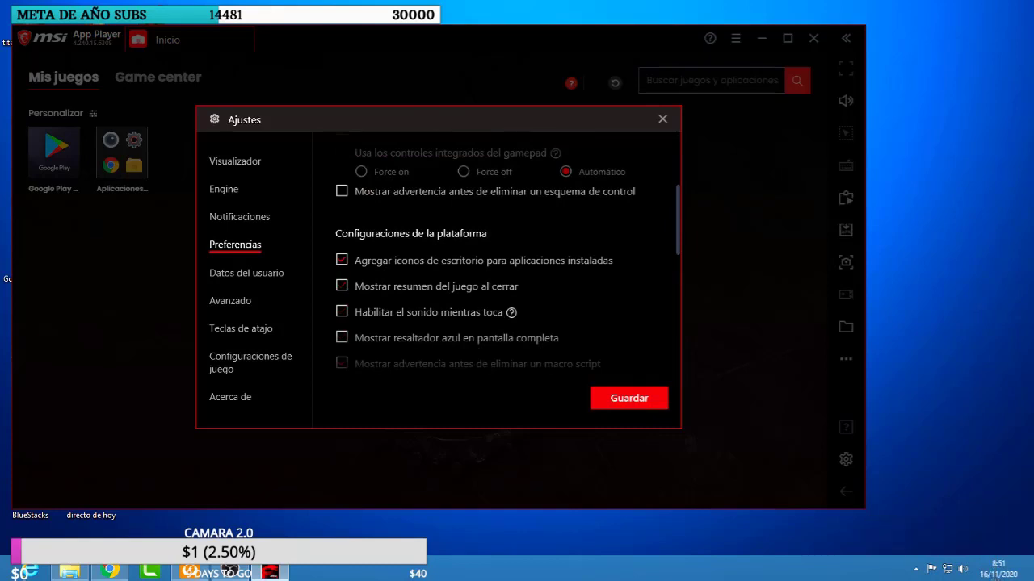
pyautogui.scroll(-3, 496, 254)
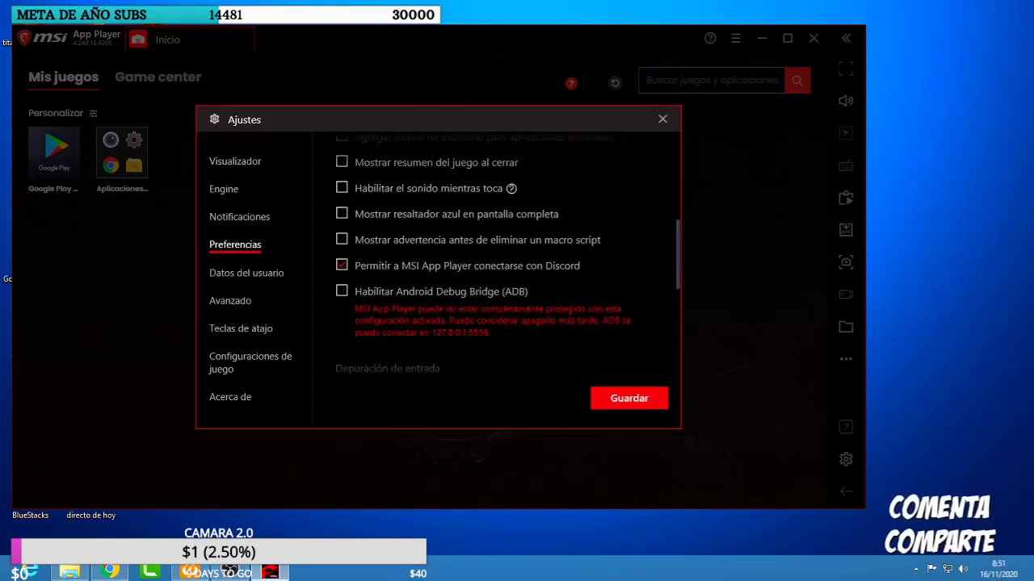
pyautogui.click(246, 273)
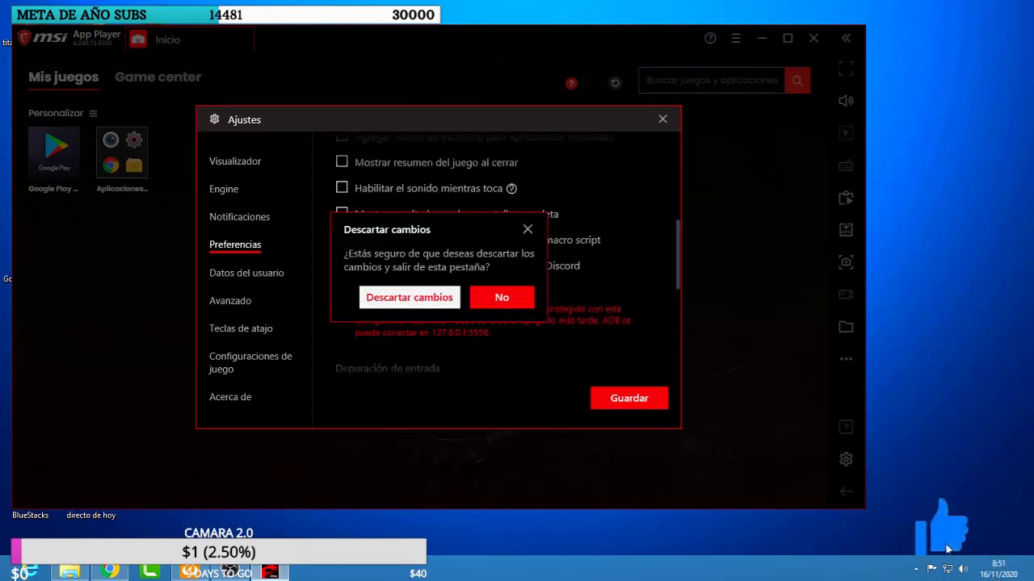
pyautogui.click(502, 297)
pyautogui.click(629, 398)
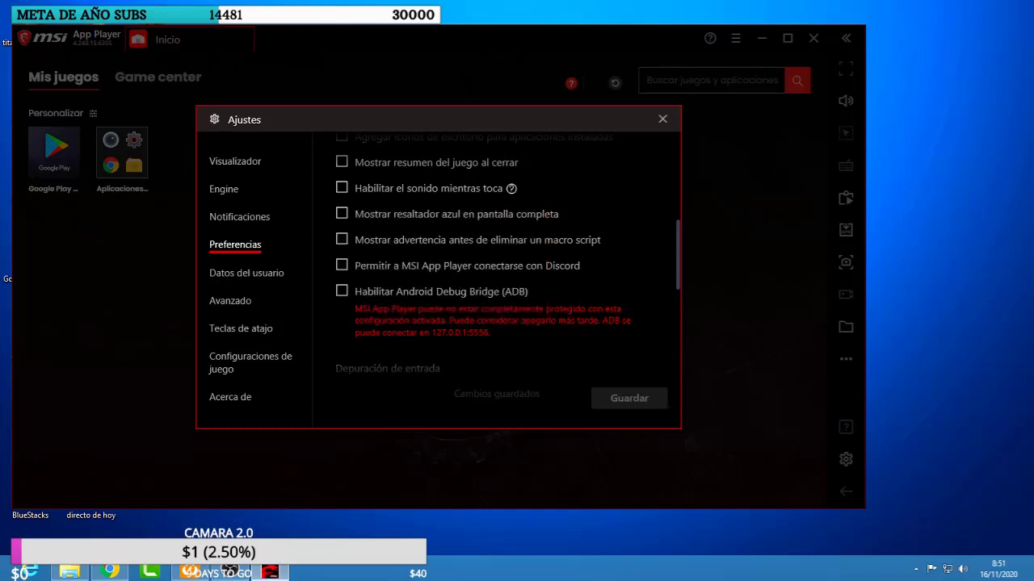
# Review the Datos del usuario options and the device profile in the Avanzado settings.
pyautogui.click(246, 273)
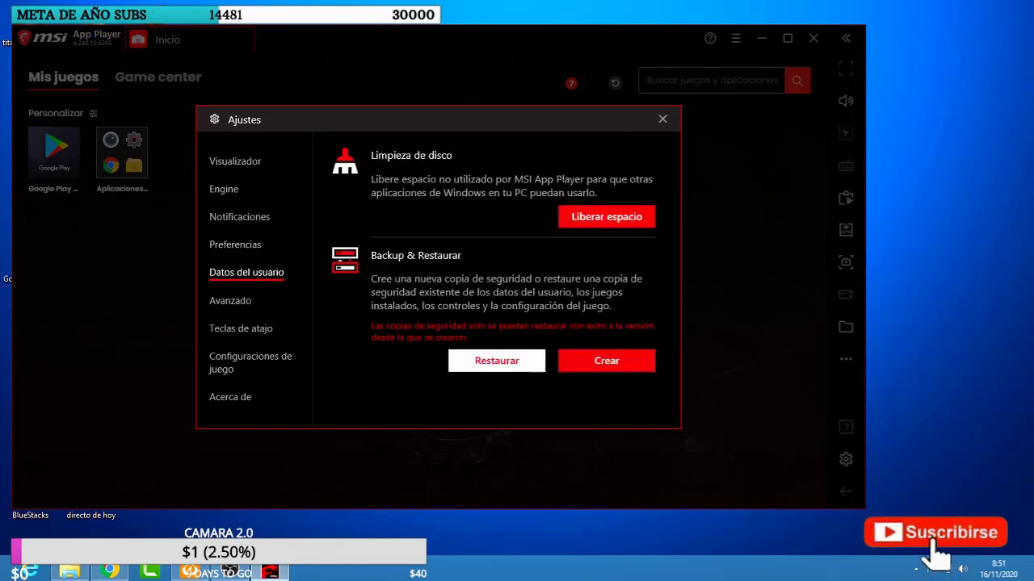
pyautogui.click(230, 300)
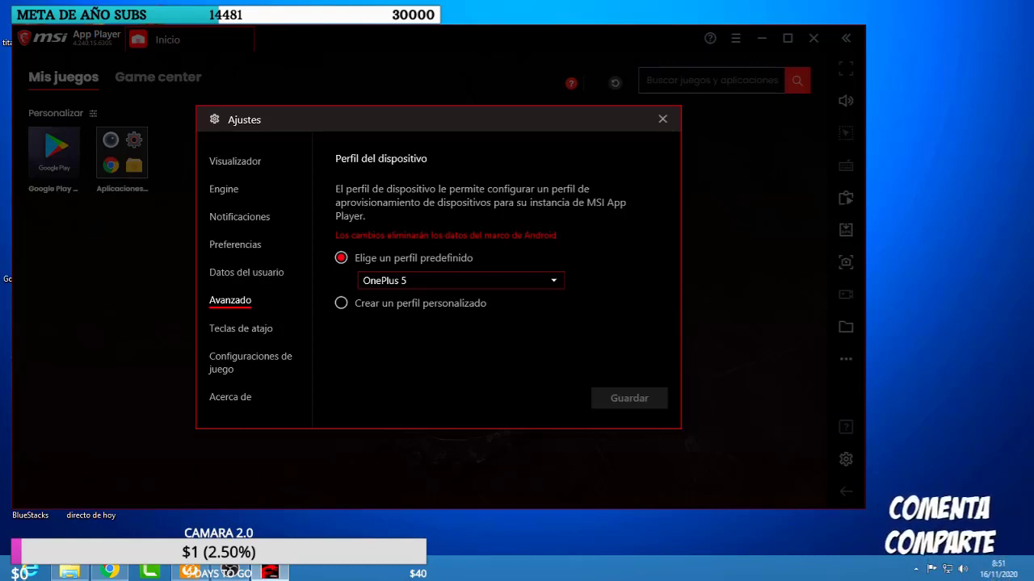
# Clear the Tecla antijefe and Ajustes shortcuts under Acciones de ventana in the Teclas de atajo settings.
pyautogui.click(240, 328)
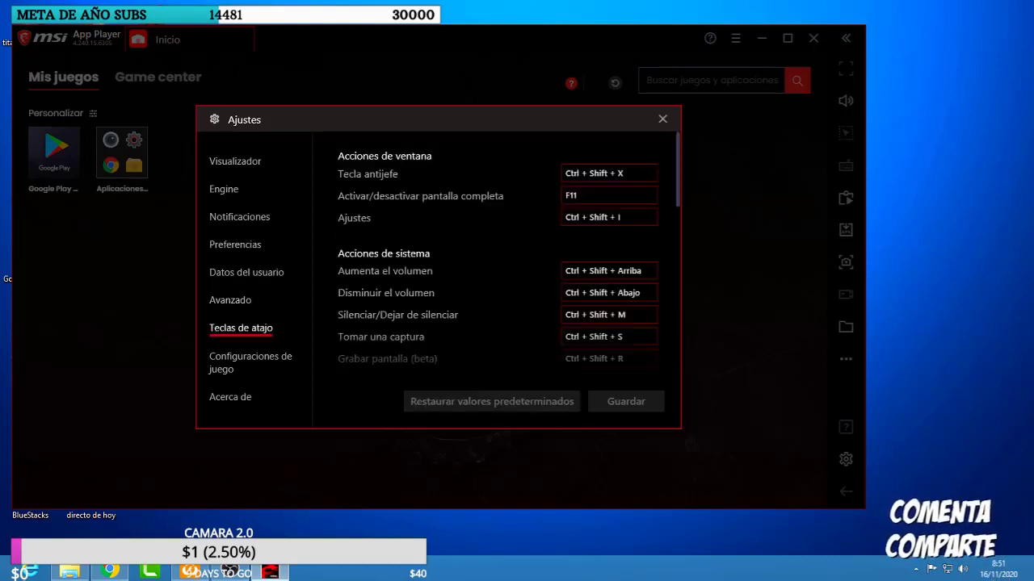
pyautogui.click(609, 173)
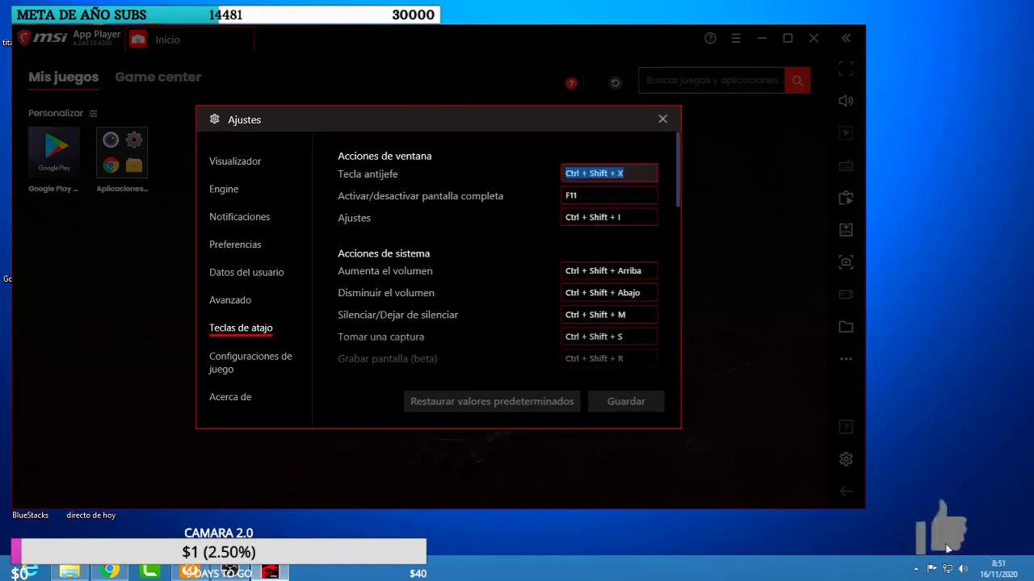
pyautogui.press('BackSpace')
pyautogui.click(609, 218)
pyautogui.press('BackSpace')
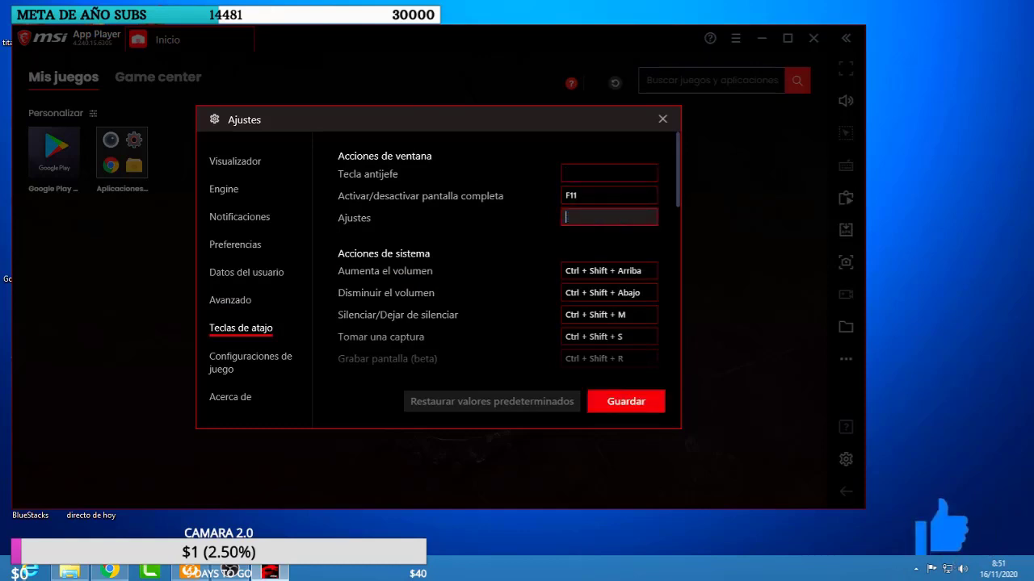
# Clear all the Acciones de sistema shortcuts: volume up, volume down, mute, screenshot and screen recording.
pyautogui.click(609, 272)
pyautogui.press('BackSpace')
pyautogui.click(609, 293)
pyautogui.press('BackSpace')
pyautogui.click(608, 315)
pyautogui.press('BackSpace')
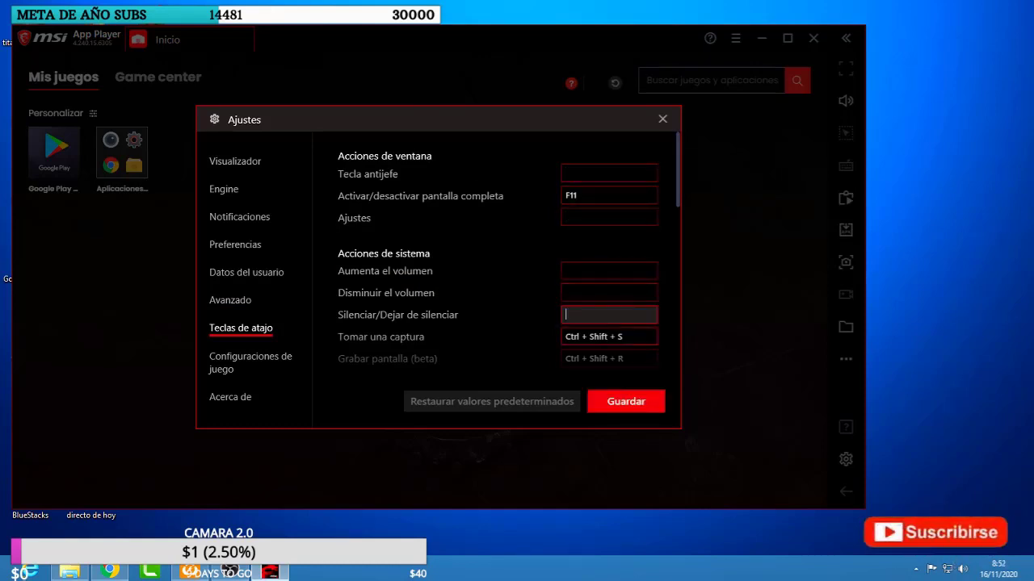
pyautogui.click(609, 337)
pyautogui.press('BackSpace')
pyautogui.click(609, 359)
pyautogui.press('BackSpace')
# Clear the Inicio, Atras, Agitar and Rotar shortcuts under Acciones de Android.
pyautogui.scroll(-3, 609, 339)
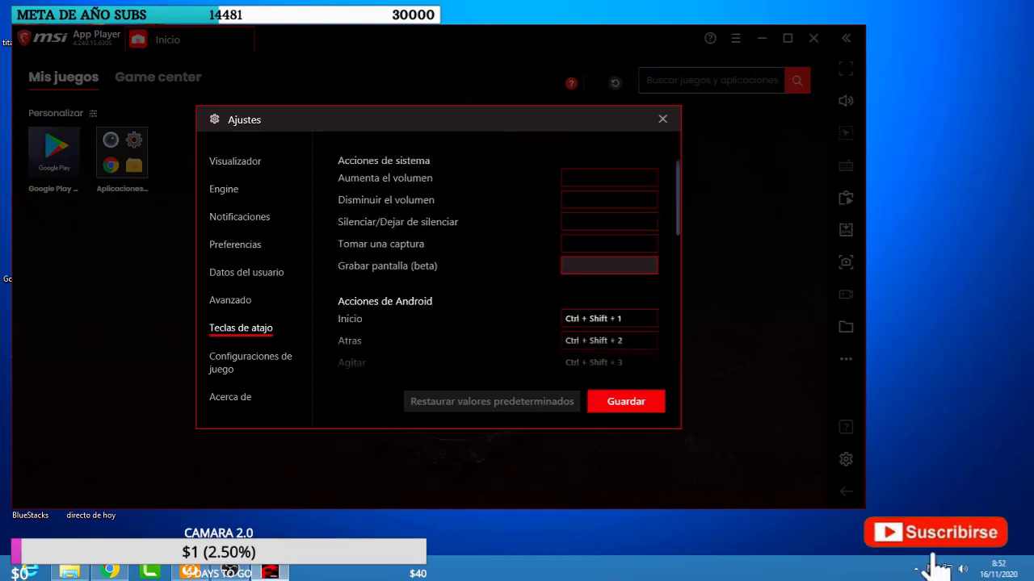
pyautogui.click(609, 318)
pyautogui.press('BackSpace')
pyautogui.click(609, 341)
pyautogui.press('BackSpace')
pyautogui.scroll(-2, 609, 340)
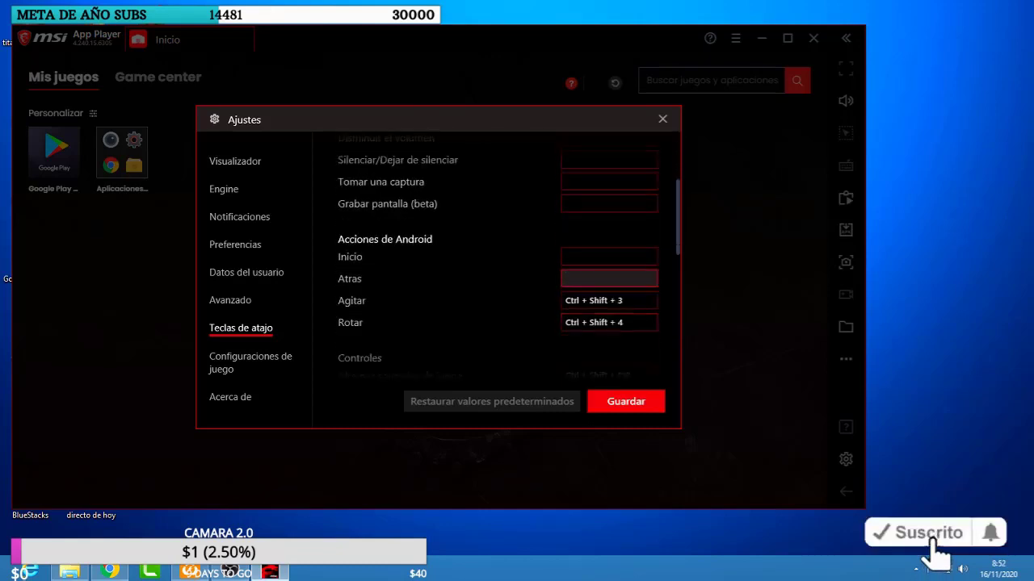
pyautogui.click(608, 301)
pyautogui.press('BackSpace')
pyautogui.click(609, 322)
pyautogui.press('BackSpace')
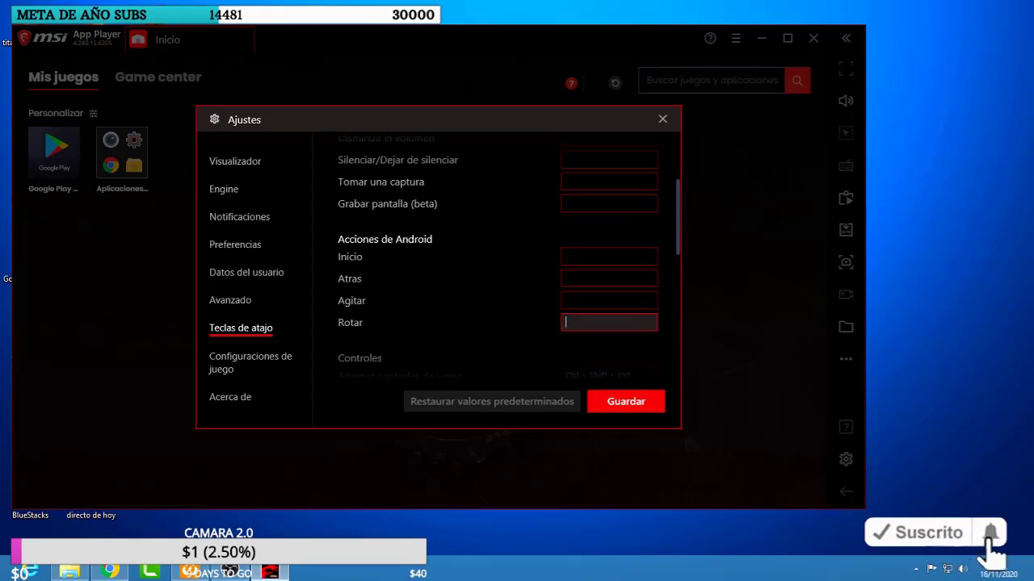
# Clear the Controles shortcuts for Alternar controles de juego, Guía de juego, Editor de controles and Modo Eco.
pyautogui.scroll(-4, 609, 322)
pyautogui.click(609, 252)
pyautogui.press('BackSpace')
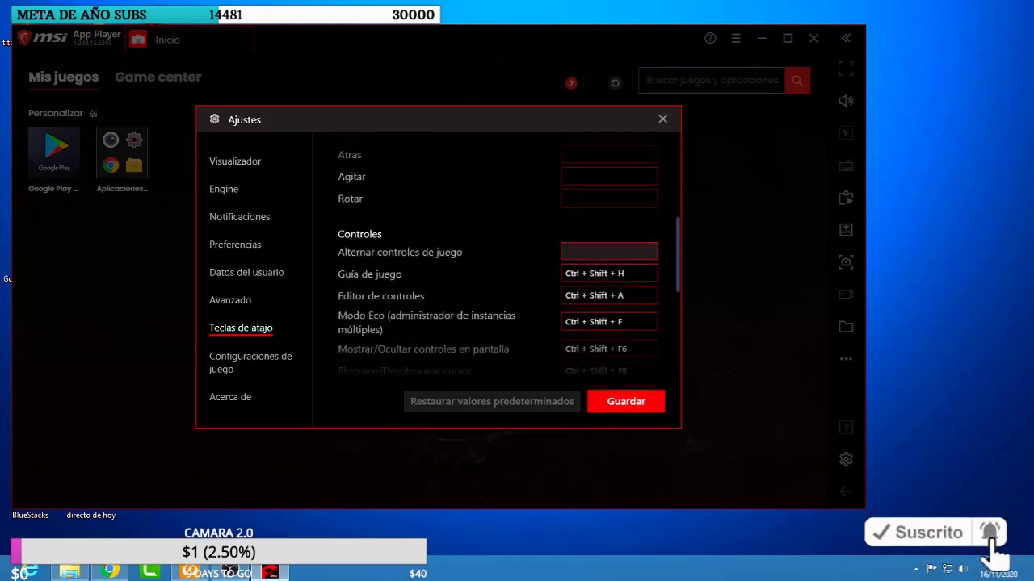
pyautogui.click(609, 274)
pyautogui.press('BackSpace')
pyautogui.click(609, 295)
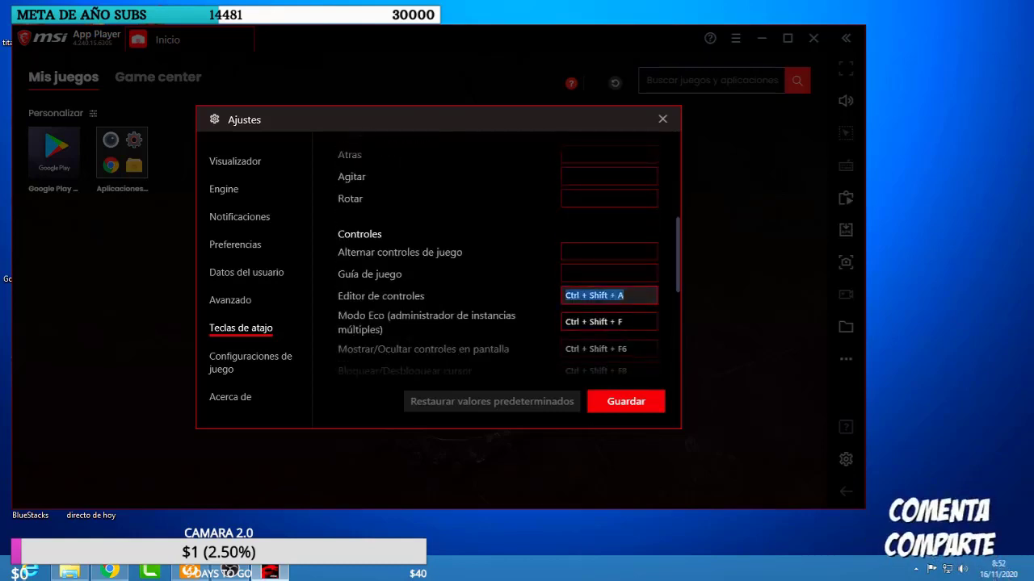
pyautogui.press('BackSpace')
pyautogui.click(609, 322)
pyautogui.press('BackSpace')
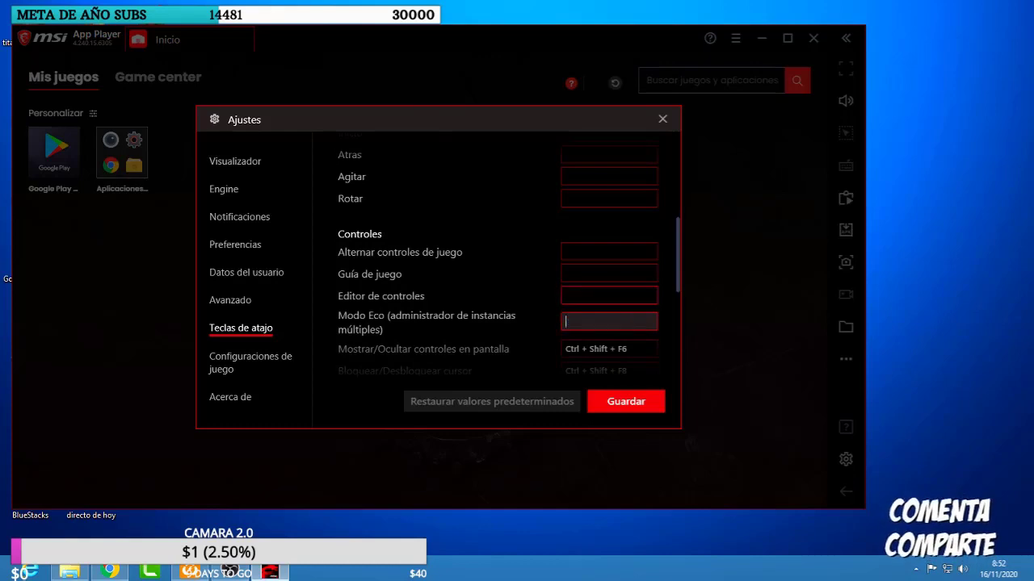
# Clear the Controles shortcuts for showing on-screen controls, locking the cursor, the gamepad controls window and changing the on-screen controls.
pyautogui.scroll(-2, 497, 266)
pyautogui.click(609, 256)
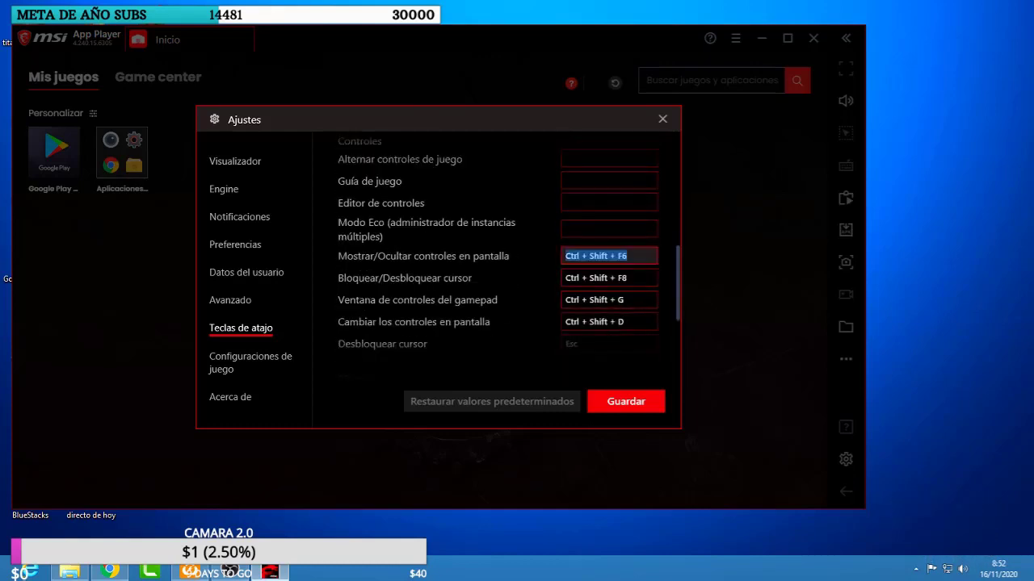
pyautogui.press('BackSpace')
pyautogui.click(608, 278)
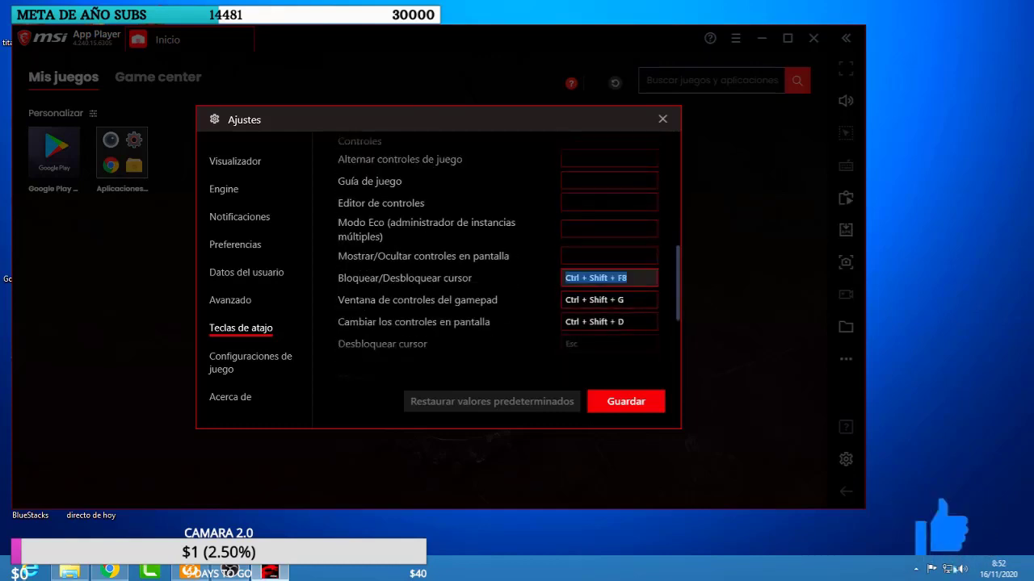
pyautogui.press('BackSpace')
pyautogui.click(609, 300)
pyautogui.press('BackSpace')
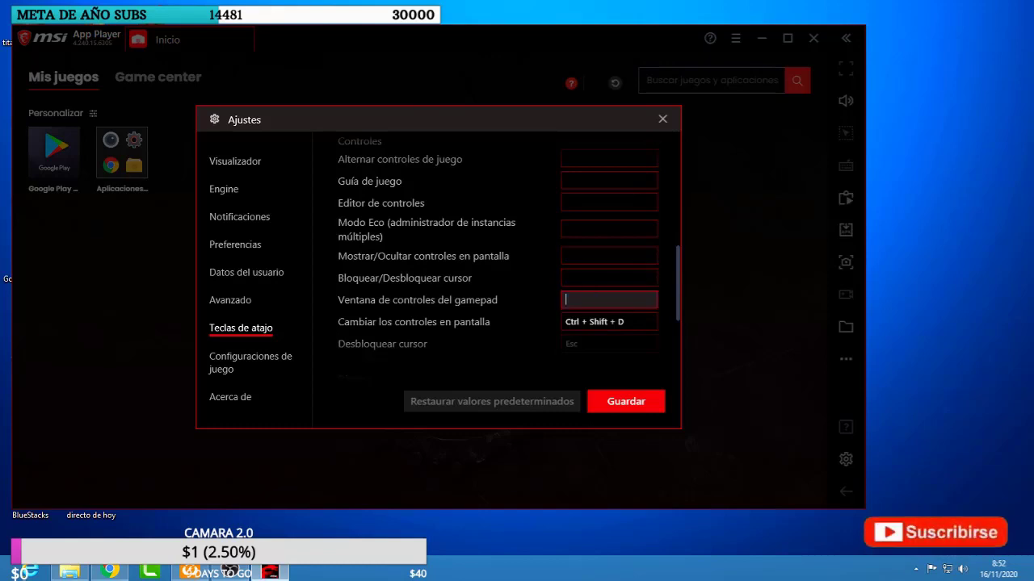
pyautogui.click(609, 321)
pyautogui.press('BackSpace')
# Clear the Diverso shortcuts for Abrir carpeta de medios, Grabador de Macro, Administrador de instancias múltiples and Sincronizador.
pyautogui.scroll(-1, 509, 254)
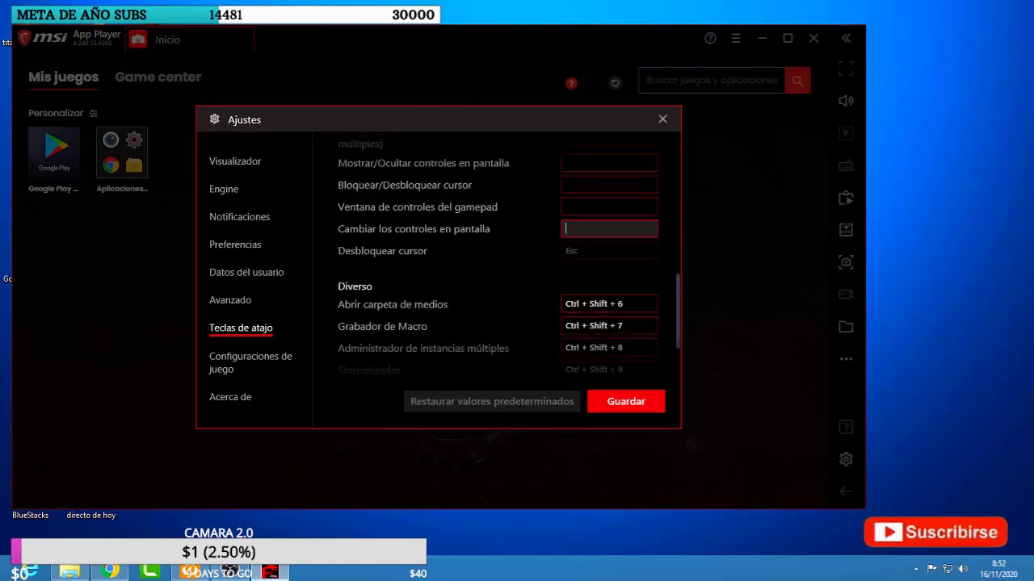
pyautogui.scroll(-1, 508, 254)
pyautogui.click(609, 211)
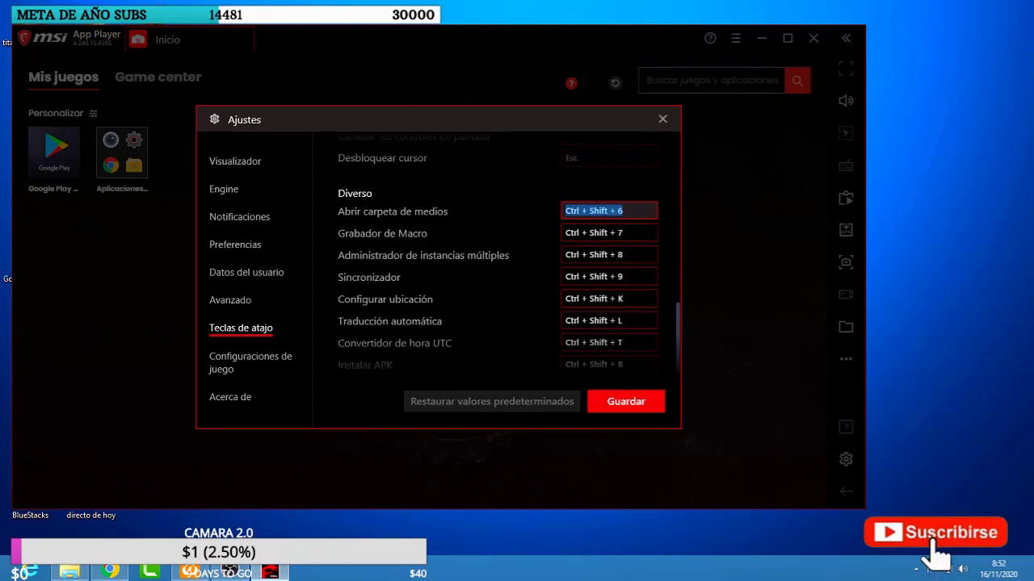
pyautogui.press('BackSpace')
pyautogui.click(608, 233)
pyautogui.press('BackSpace')
pyautogui.click(609, 255)
pyautogui.press('BackSpace')
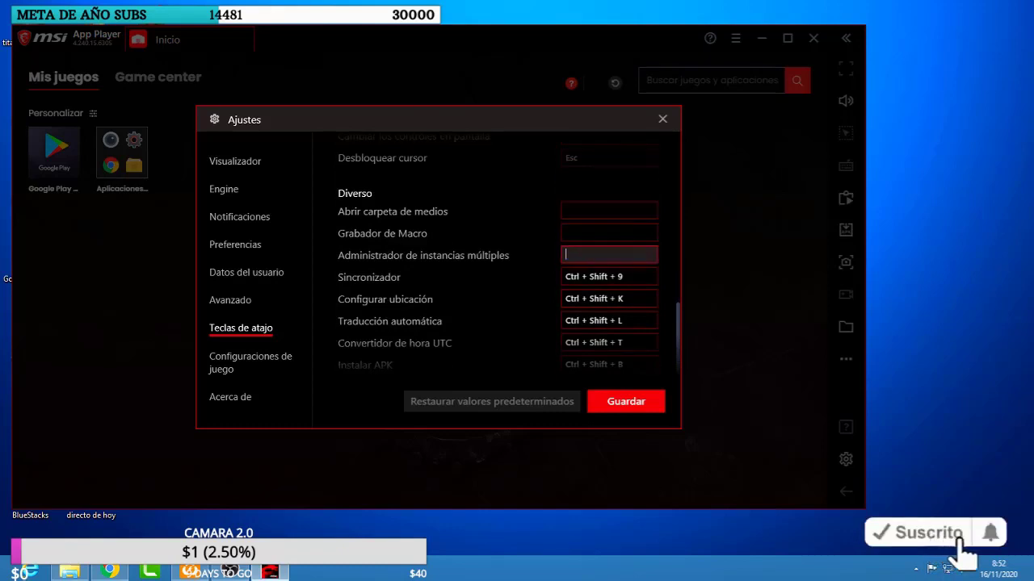
pyautogui.click(608, 277)
pyautogui.press('BackSpace')
# Clear the Diverso shortcuts for Configurar ubicación, Traducción automática, Convertidor de hora UTC and Instalar APK.
pyautogui.click(609, 299)
pyautogui.press('BackSpace')
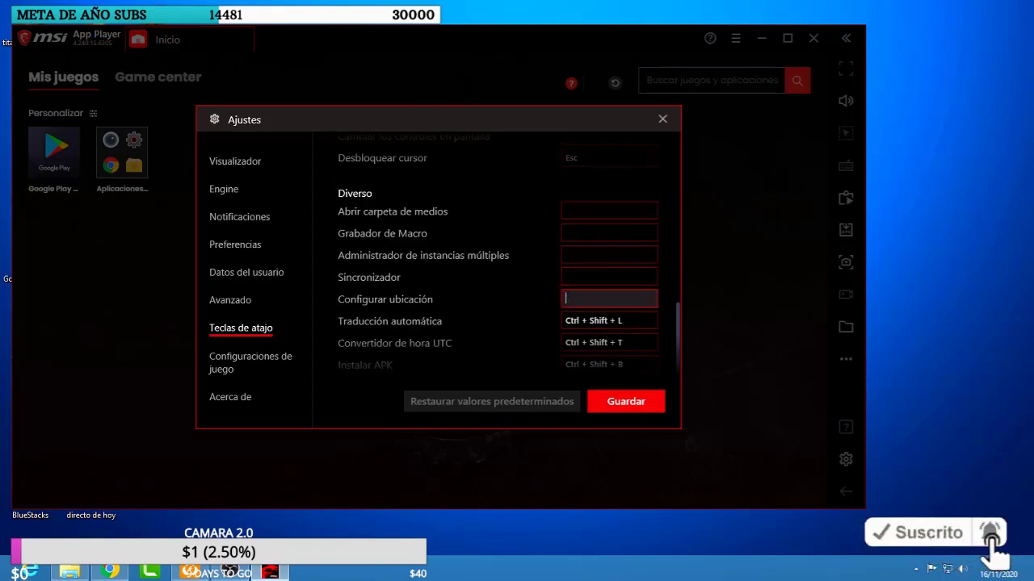
pyautogui.click(608, 321)
pyautogui.press('BackSpace')
pyautogui.click(609, 334)
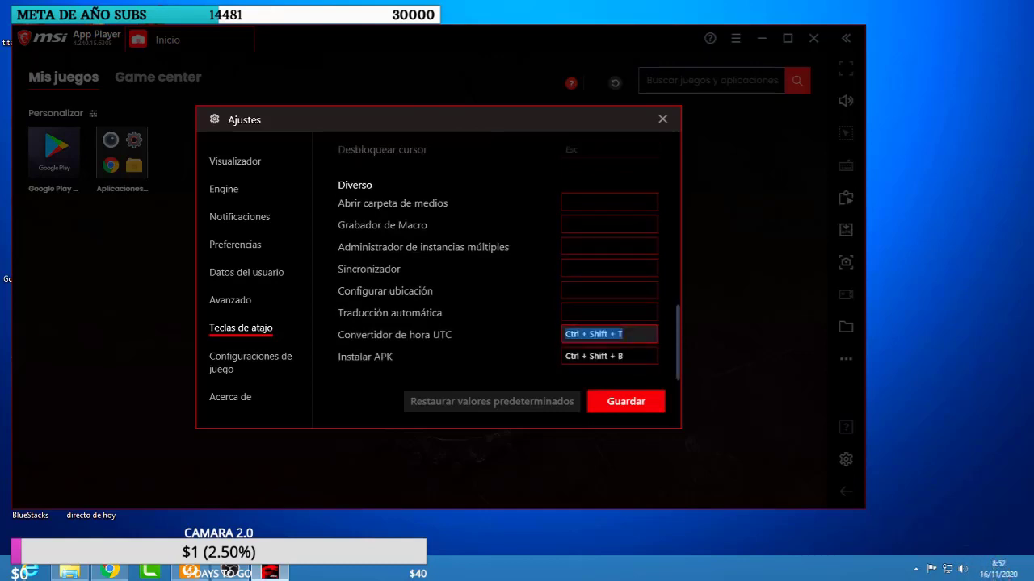
pyautogui.click(609, 356)
pyautogui.press('BackSpace')
pyautogui.click(624, 335)
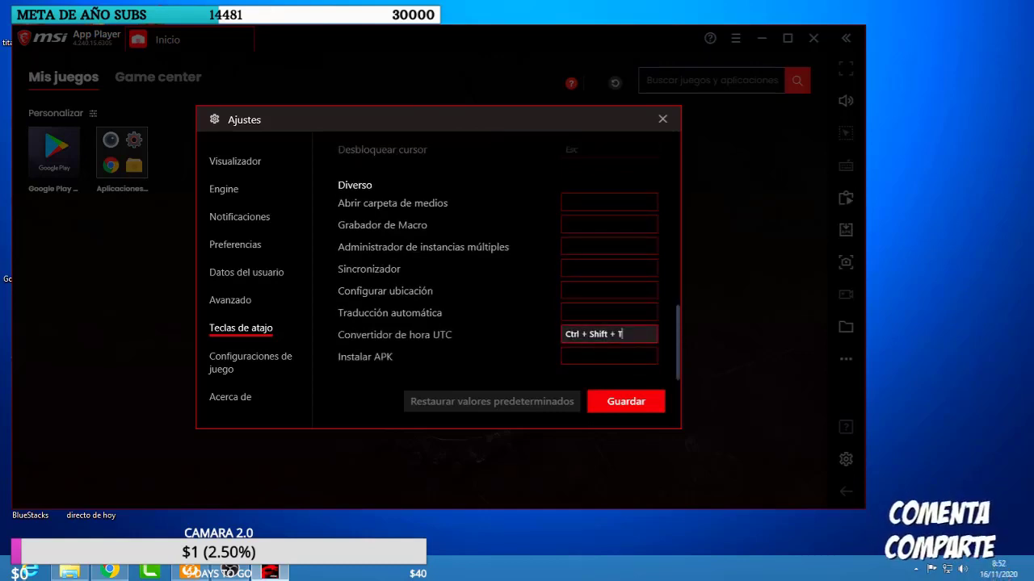
pyautogui.press('BackSpace')
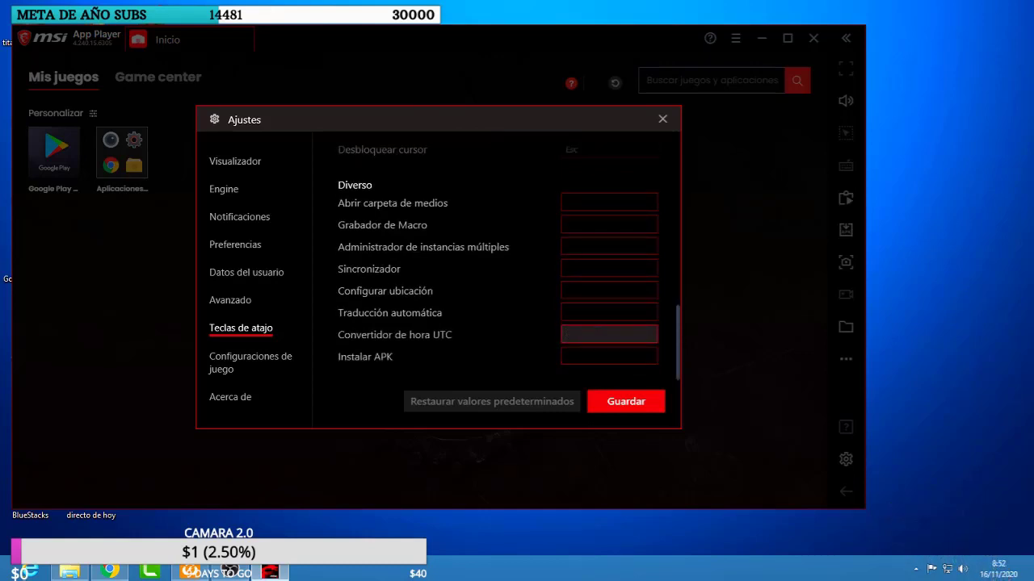
pyautogui.click(903, 570)
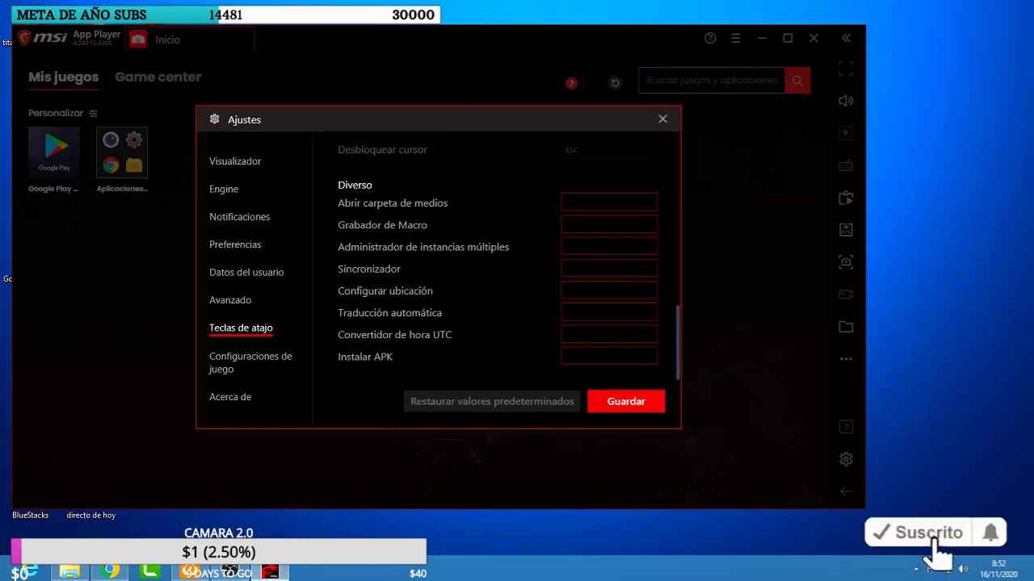
# Review the Configuraciones de juego, Visualizador and Acerca de settings, and leave the settings discarding the unsaved changes.
pyautogui.click(250, 363)
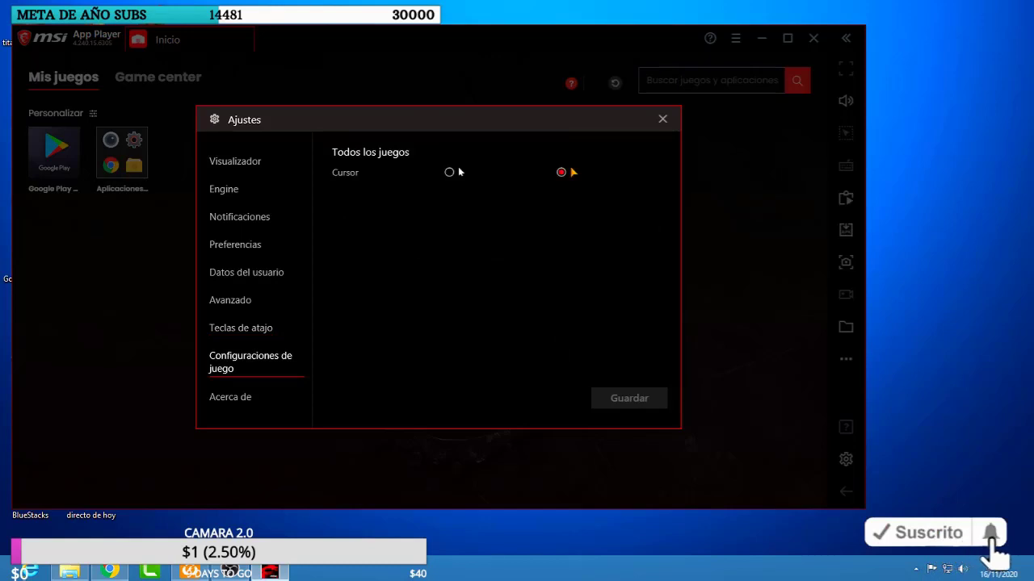
pyautogui.click(235, 162)
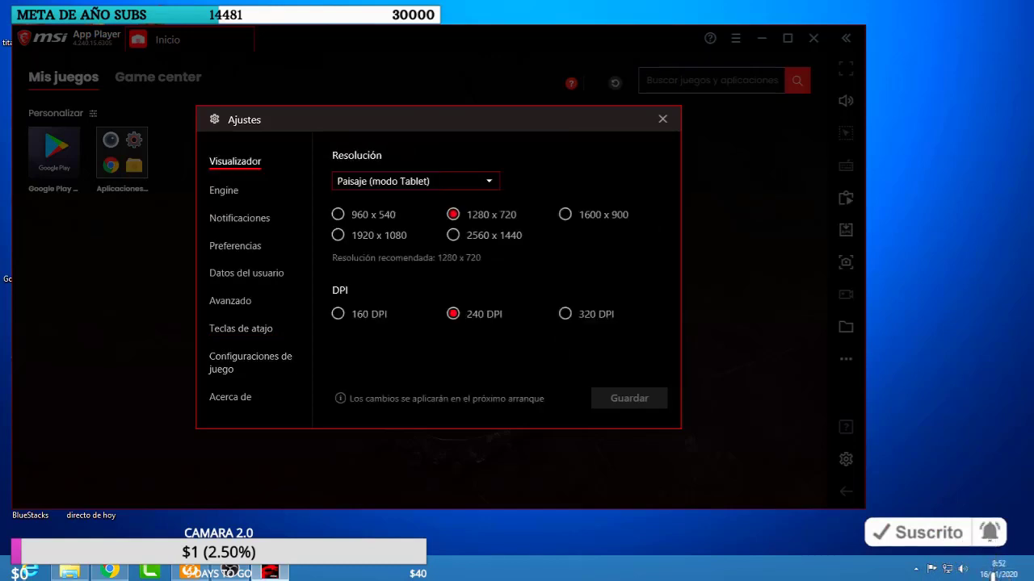
pyautogui.click(231, 398)
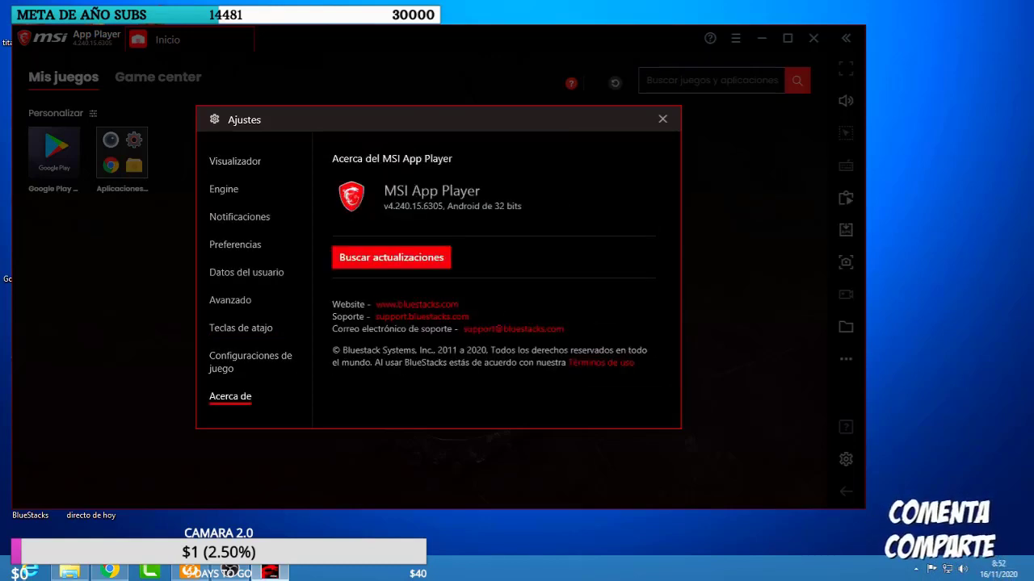
pyautogui.click(250, 363)
pyautogui.click(230, 397)
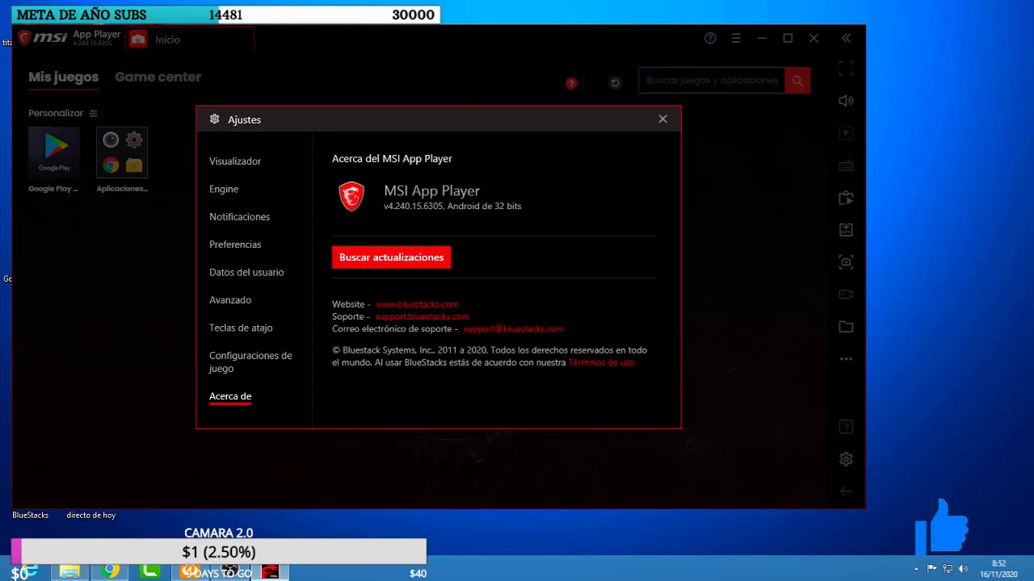
pyautogui.press('Escape')
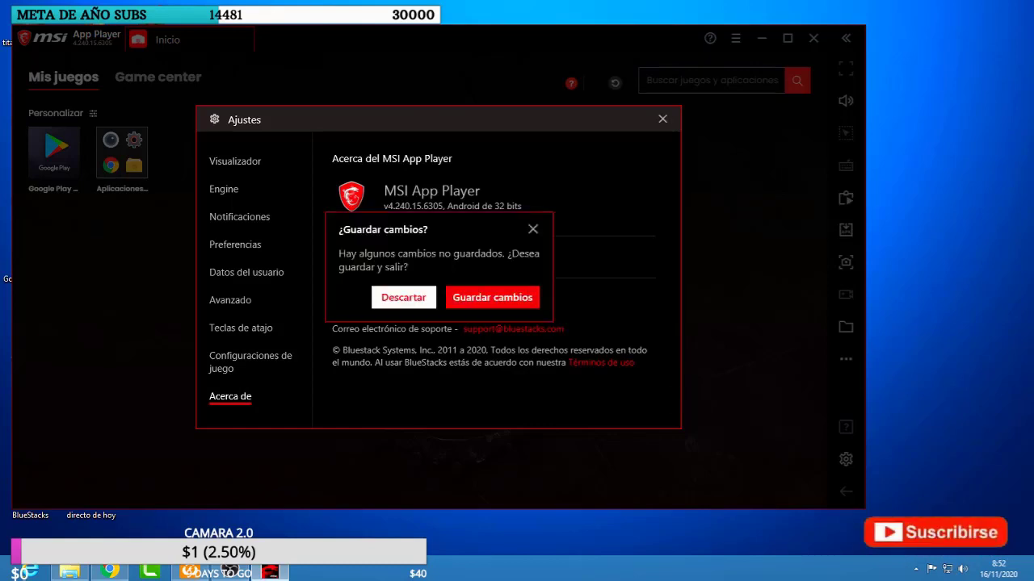
pyautogui.click(404, 298)
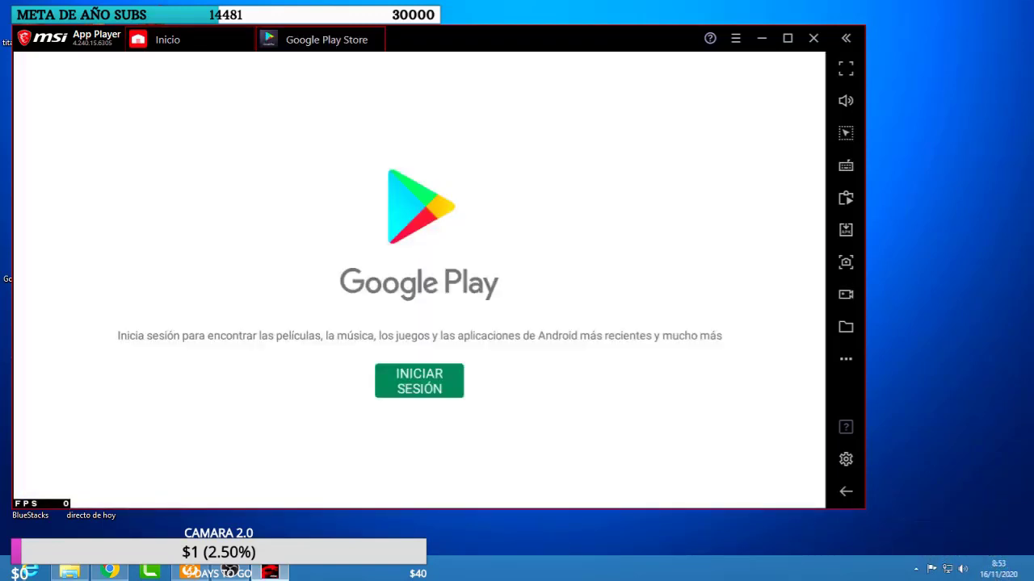
# Sign in to Google Play with a Google account and install Garena Free Fire: Día Booyah.
pyautogui.click(419, 381)
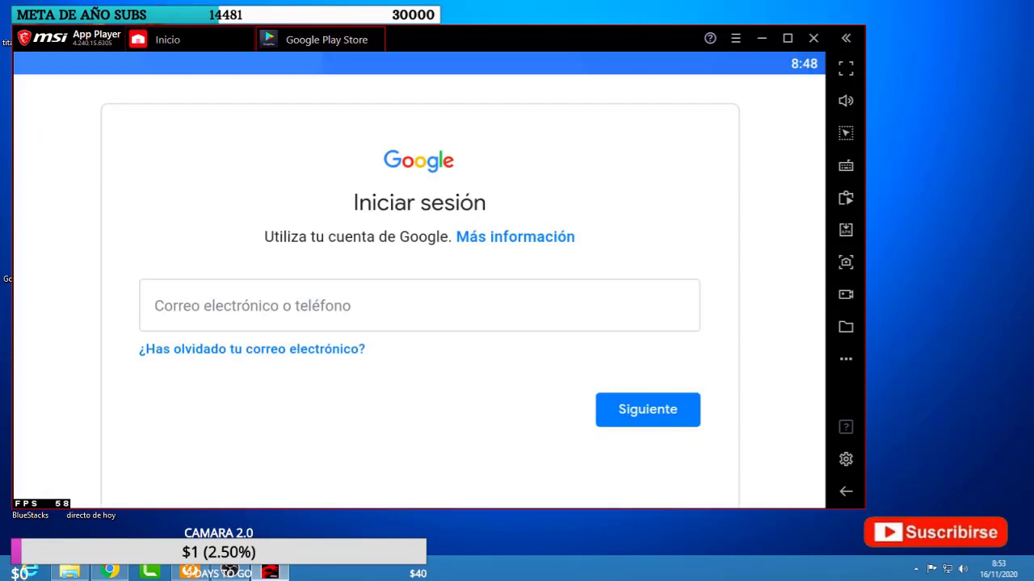
pyautogui.click(347, 306)
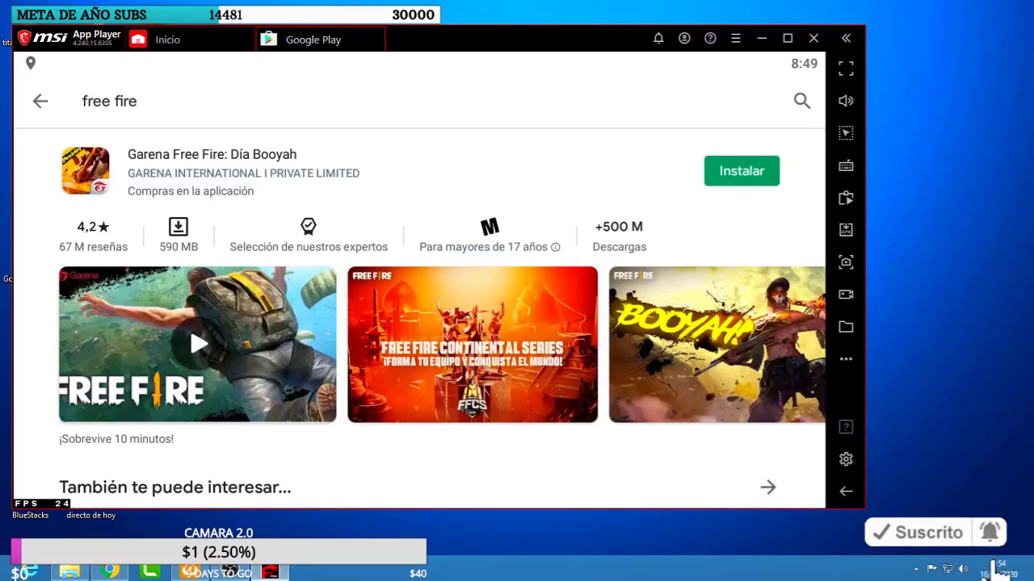
pyautogui.click(741, 171)
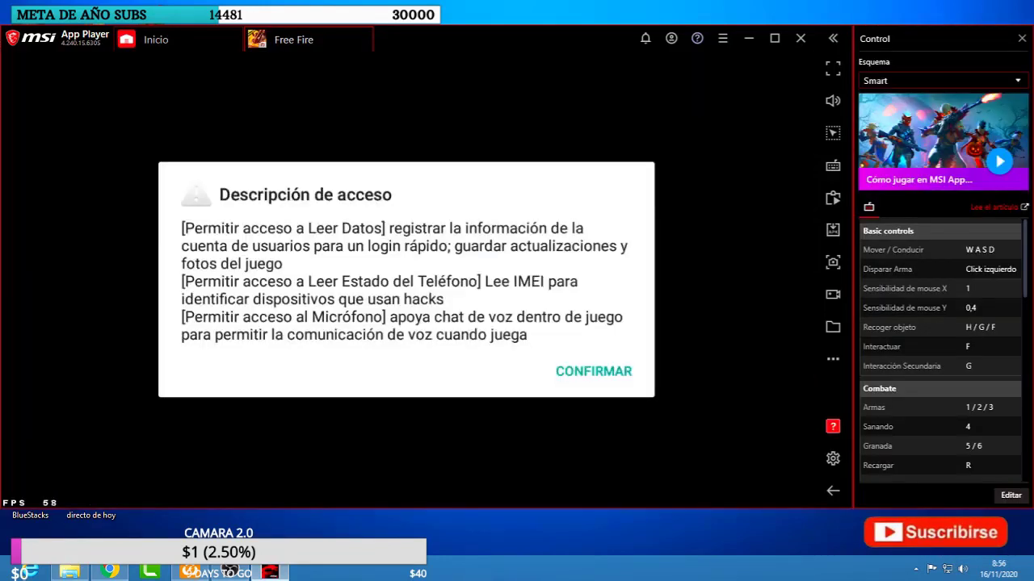
# Accept Free Fire's access description and grant its requested permissions, including making and managing phone calls.
pyautogui.click(594, 372)
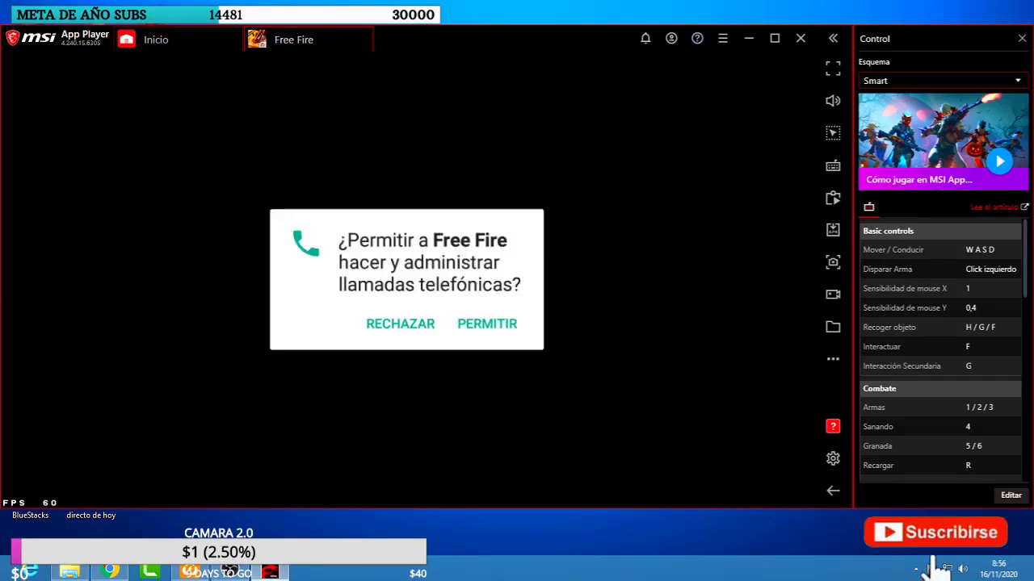
pyautogui.click(487, 324)
pyautogui.click(487, 312)
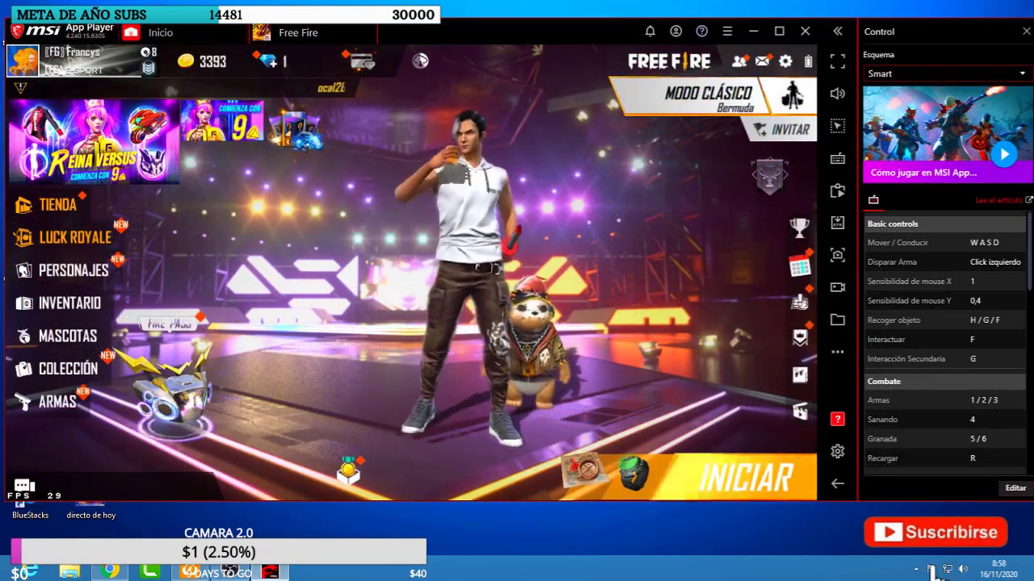
# Set Free Fire's graphics quality to Estándar in the game's General settings and review the remaining options there.
pyautogui.click(785, 61)
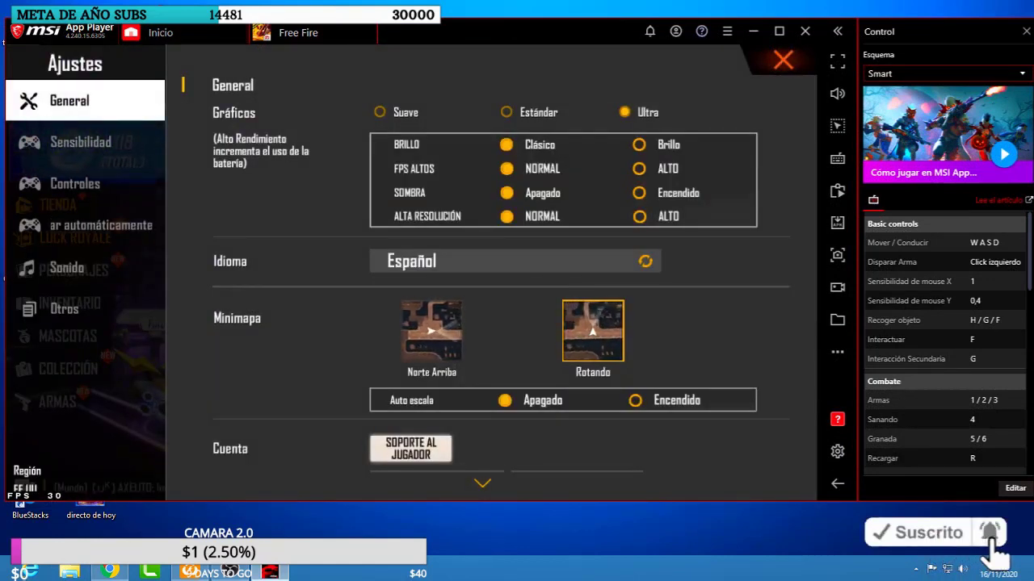
pyautogui.click(507, 112)
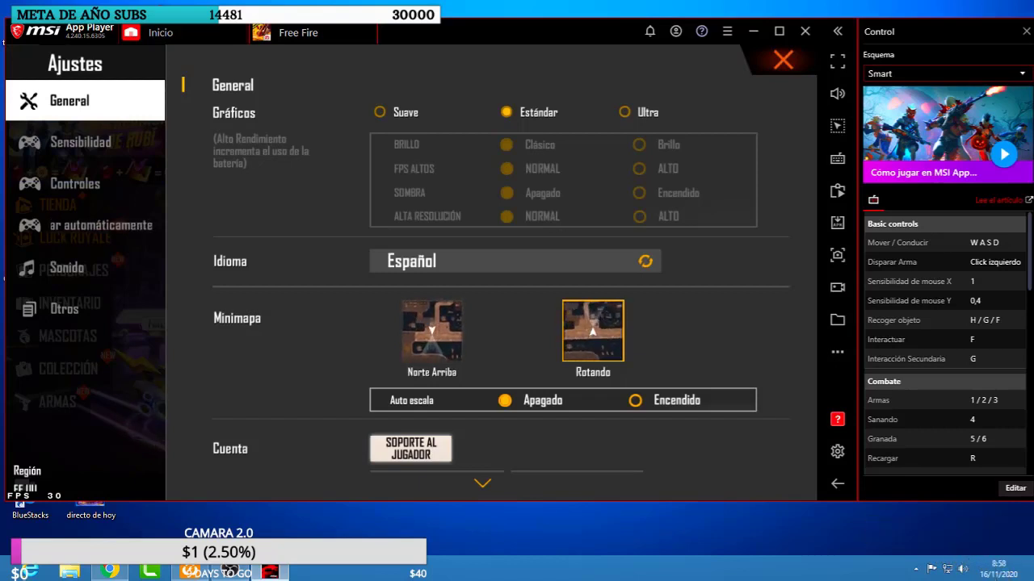
pyautogui.scroll(-2, 500, 323)
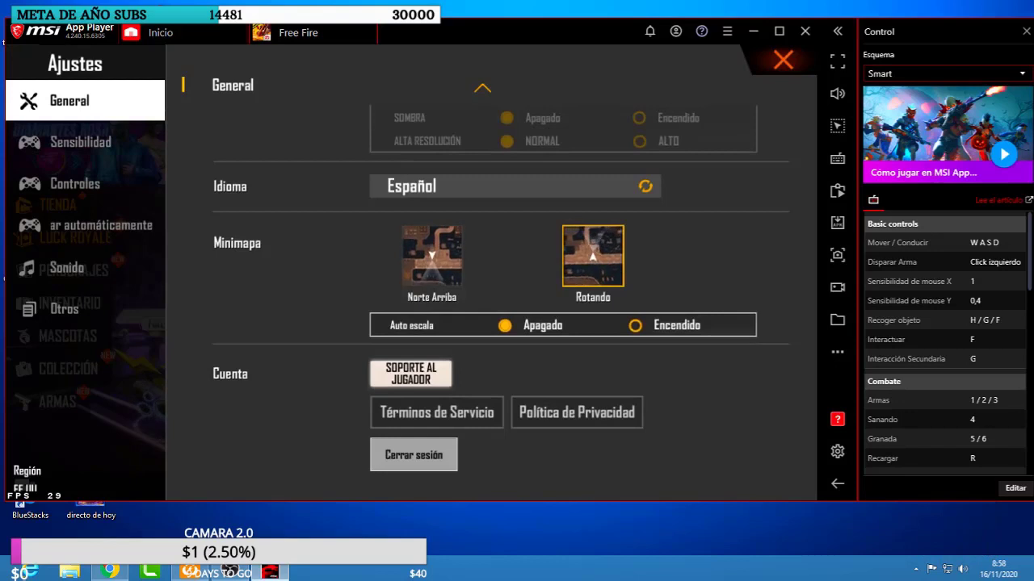
# Set Free Fire's sensitivity to 100 for Mira de Punto Rojo, Mira 2x and Mira 4x, and to 30 for General.
pyautogui.click(85, 142)
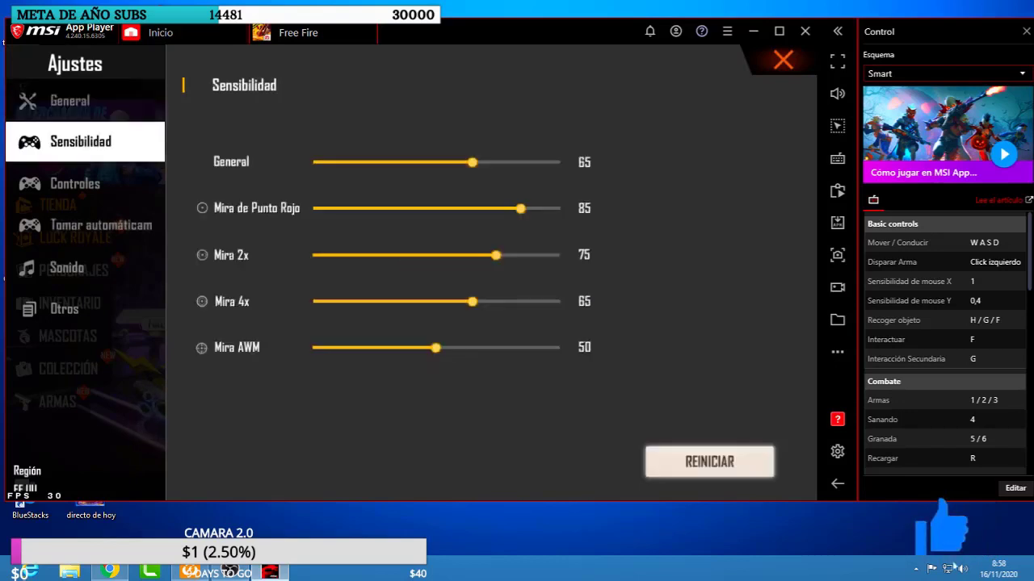
pyautogui.moveTo(520, 208); pyautogui.dragTo(565, 209)
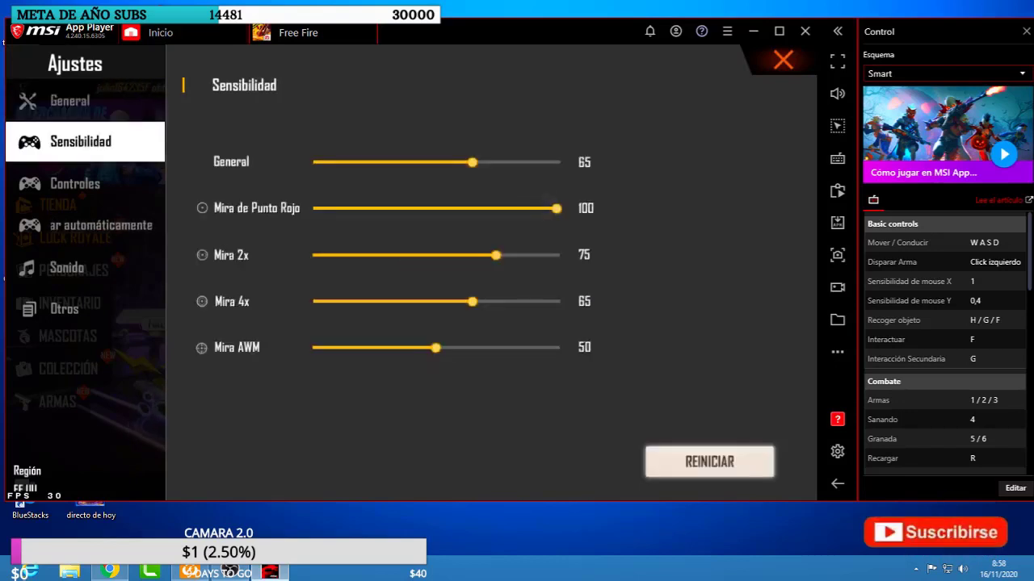
pyautogui.moveTo(495, 255); pyautogui.dragTo(562, 255)
pyautogui.moveTo(472, 302); pyautogui.dragTo(557, 302)
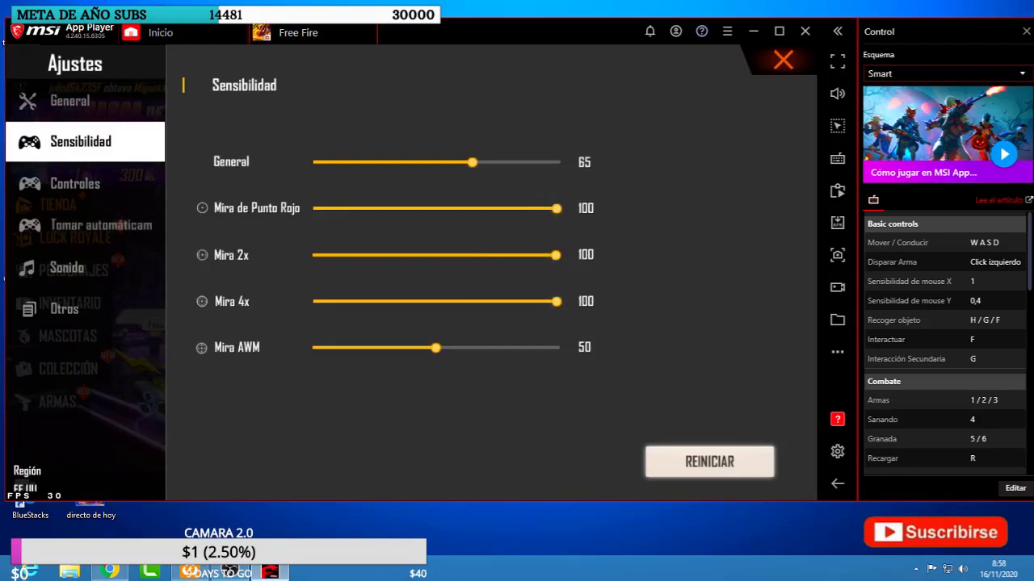
pyautogui.moveTo(473, 162); pyautogui.dragTo(389, 161)
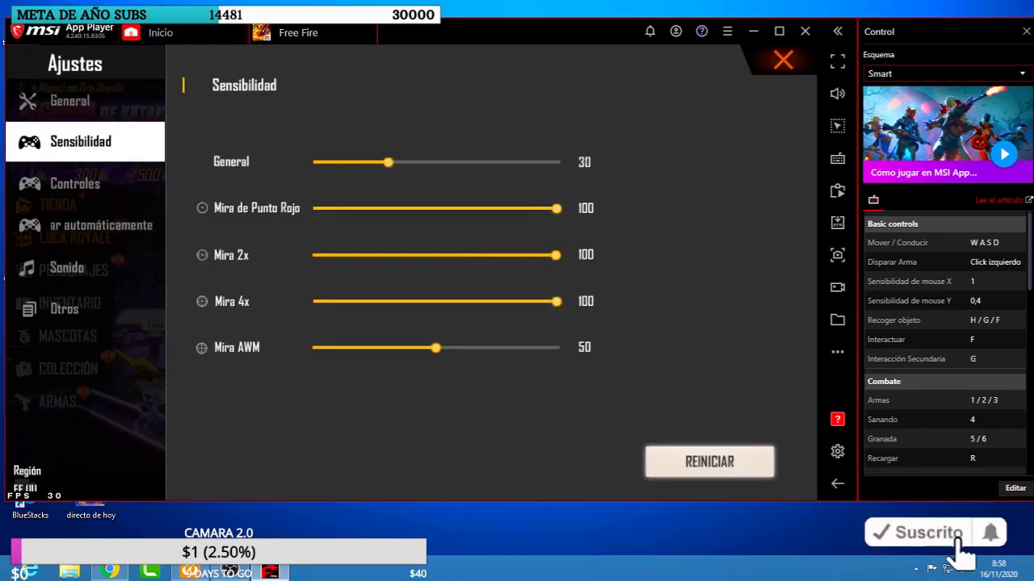
# Set Efectos Visuales to Sin sangre in Free Fire's Controles settings and check the remaining control options.
pyautogui.click(70, 182)
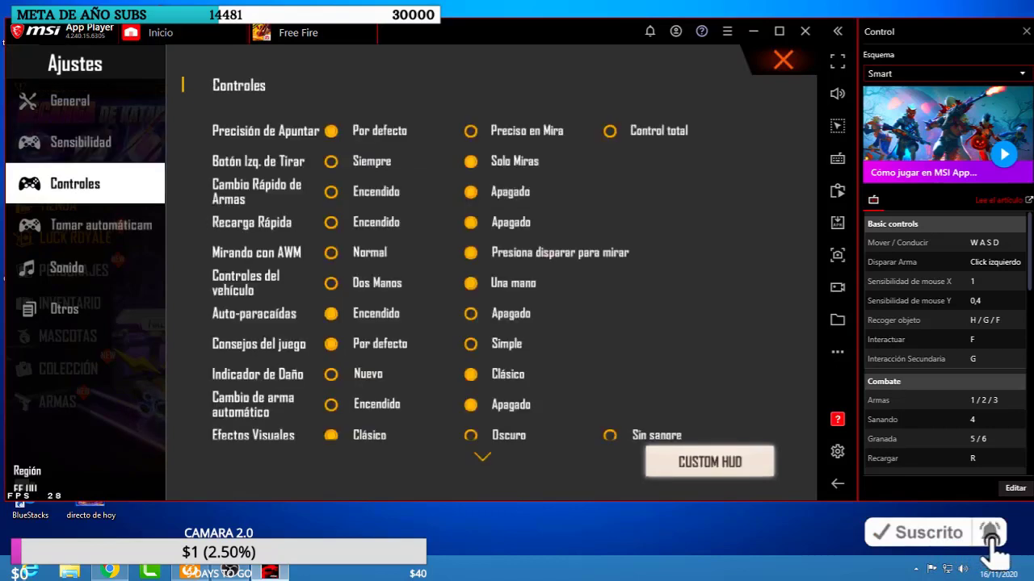
pyautogui.click(622, 435)
pyautogui.scroll(-1, 427, 385)
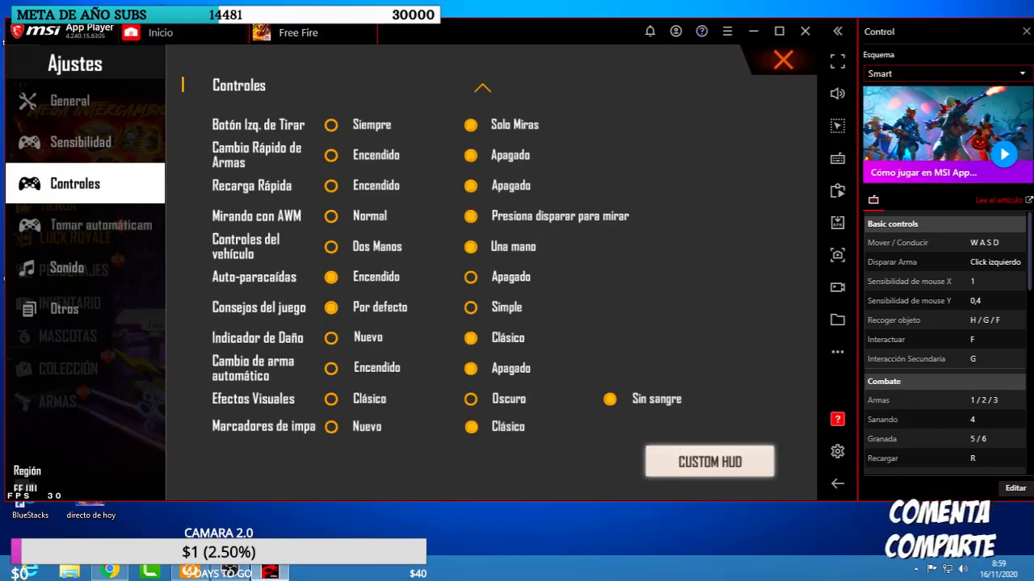
# Open Free Fire's custom HUD layout and bring up the emulator's game controls editor over it.
pyautogui.click(709, 462)
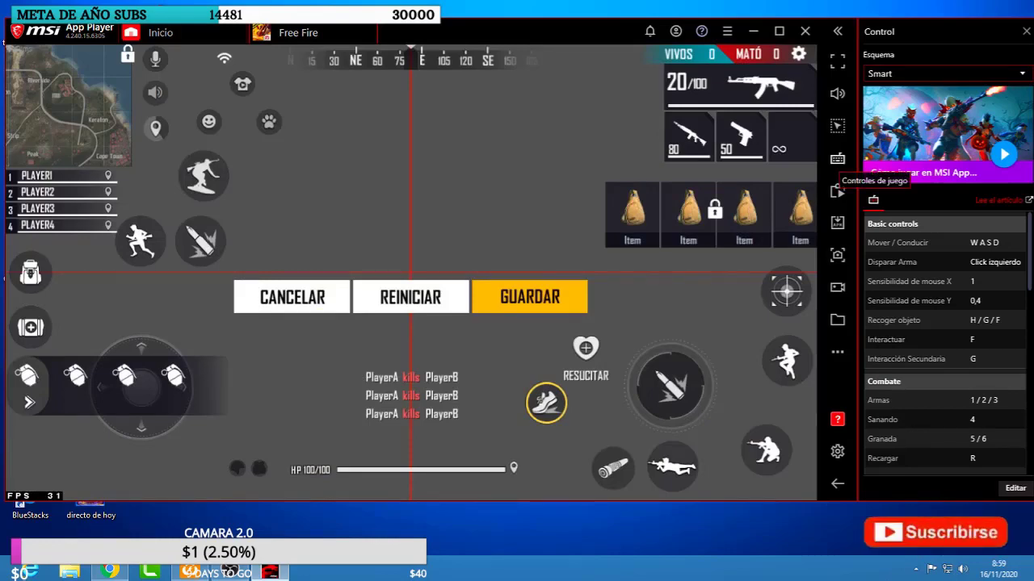
pyautogui.click(837, 158)
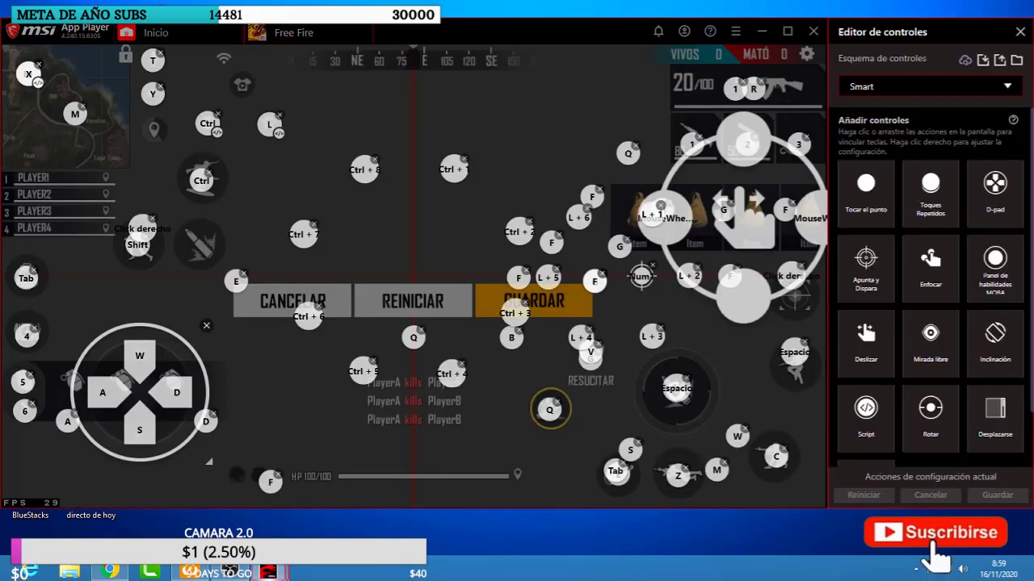